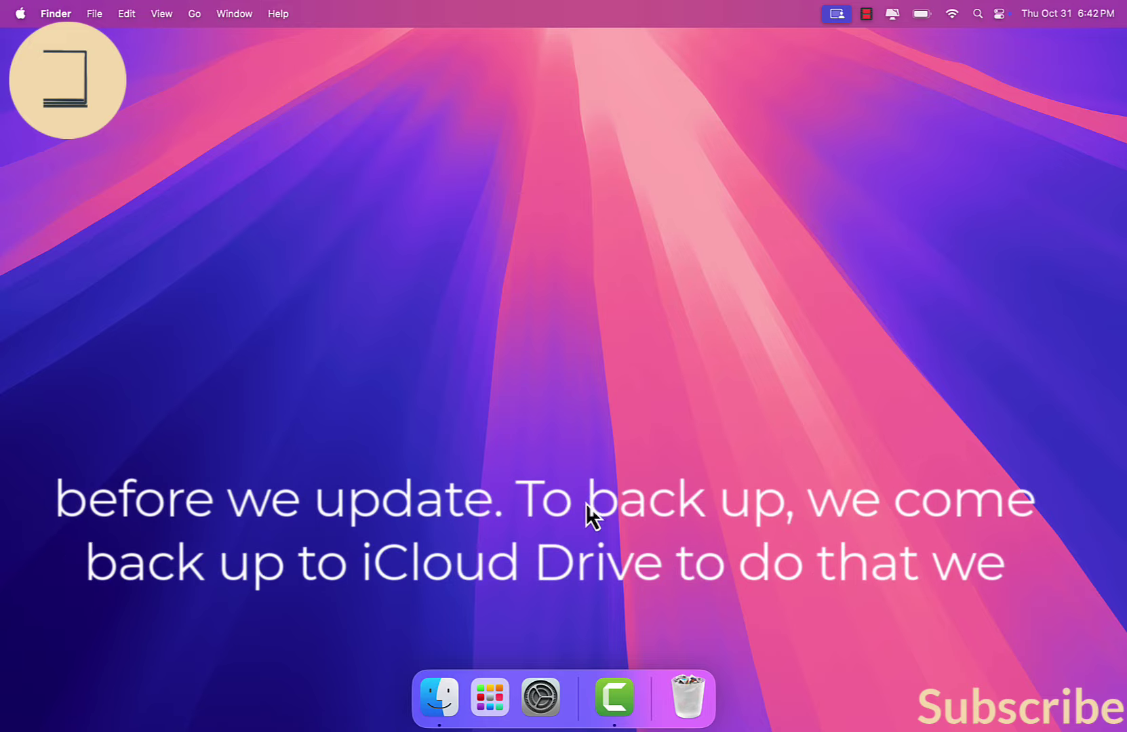
- Open System Settings and bring up the iCloud Drive sync options of the Apple Account
{"action": "left_click", "coordinate": [540, 697]}
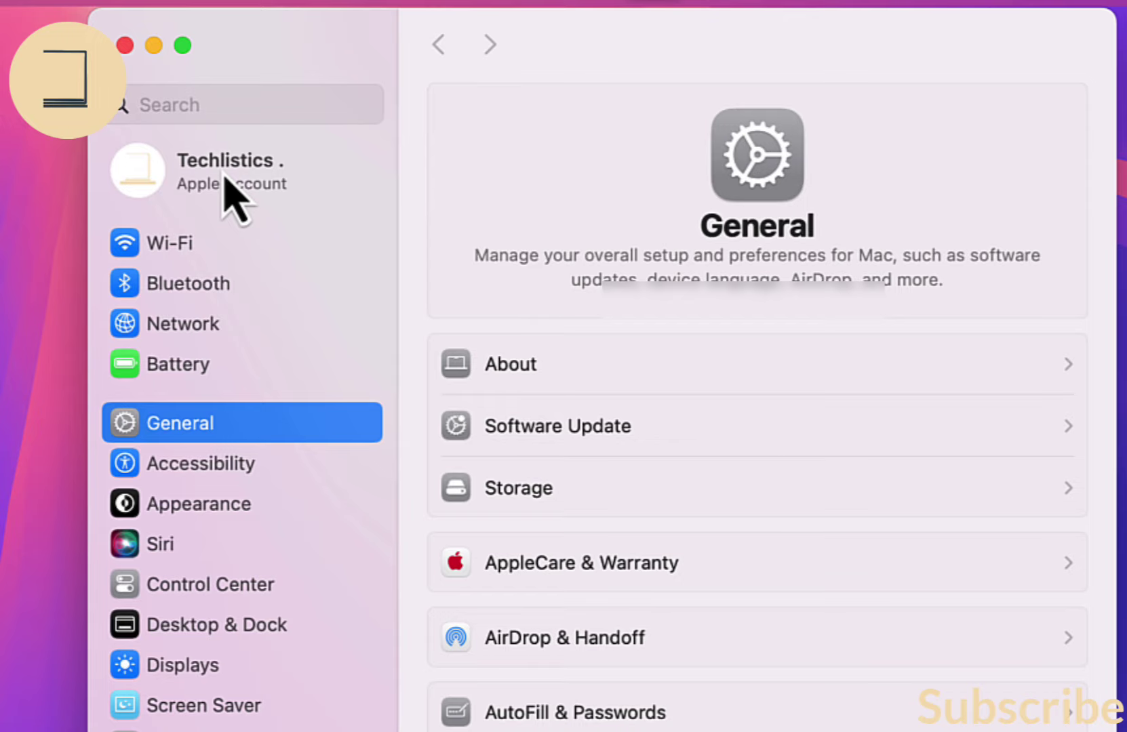
{"action": "left_click", "coordinate": [226, 178]}
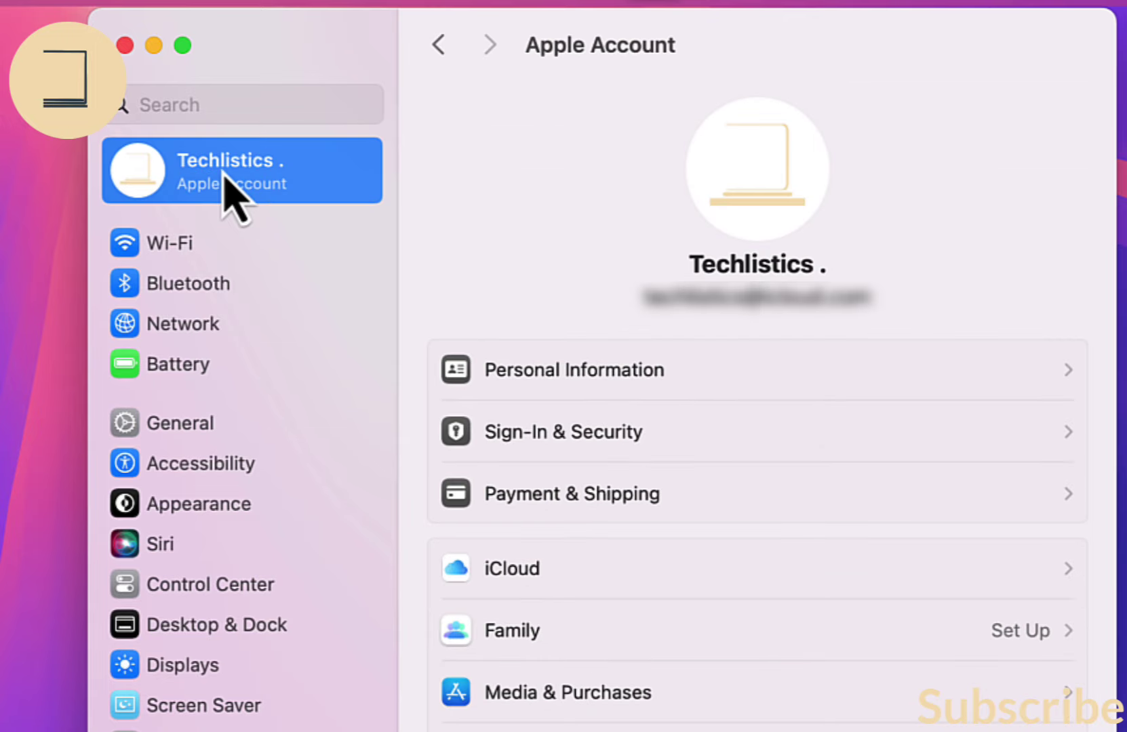
{"action": "left_click", "coordinate": [571, 570]}
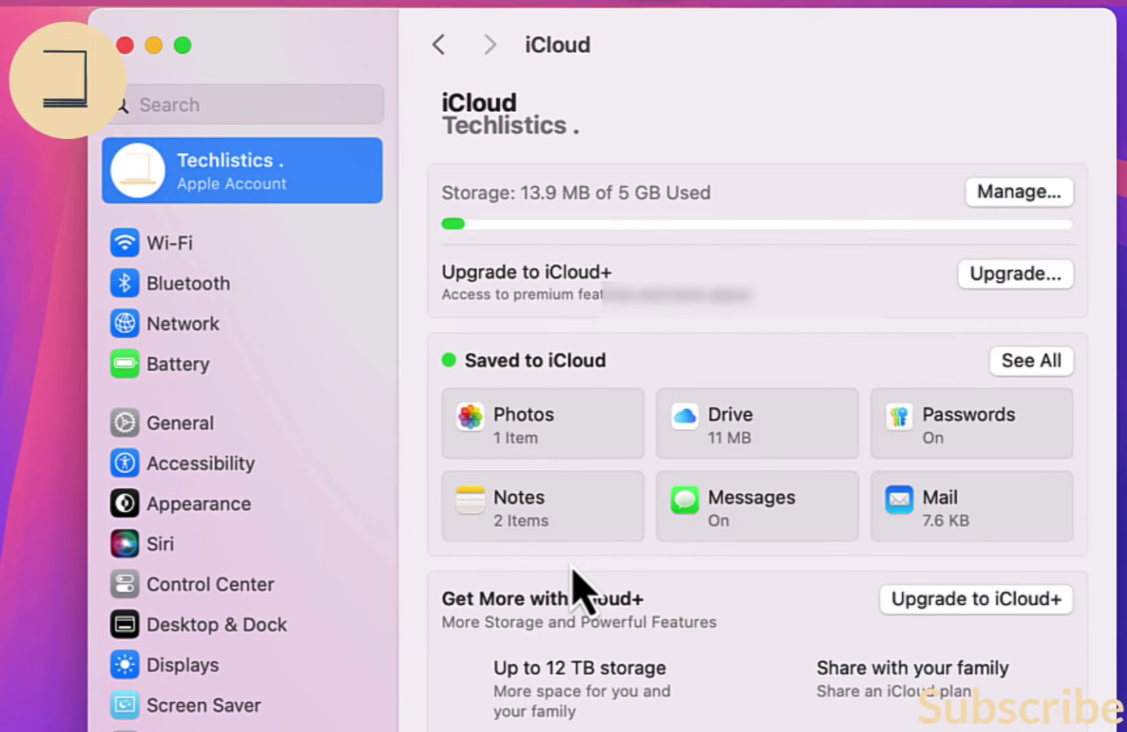
{"action": "left_click", "coordinate": [723, 434]}
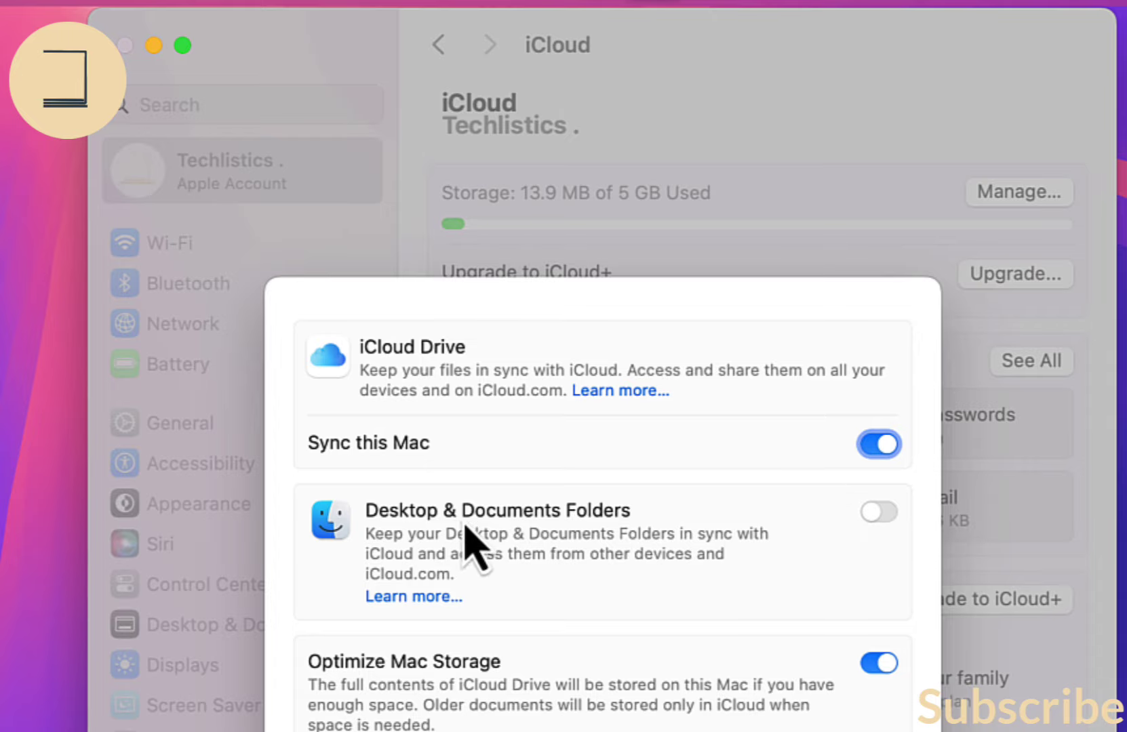
- Switch Desktop & Documents Folders syncing on and back off, and review the apps syncing to iCloud Drive
{"action": "left_click", "coordinate": [879, 519]}
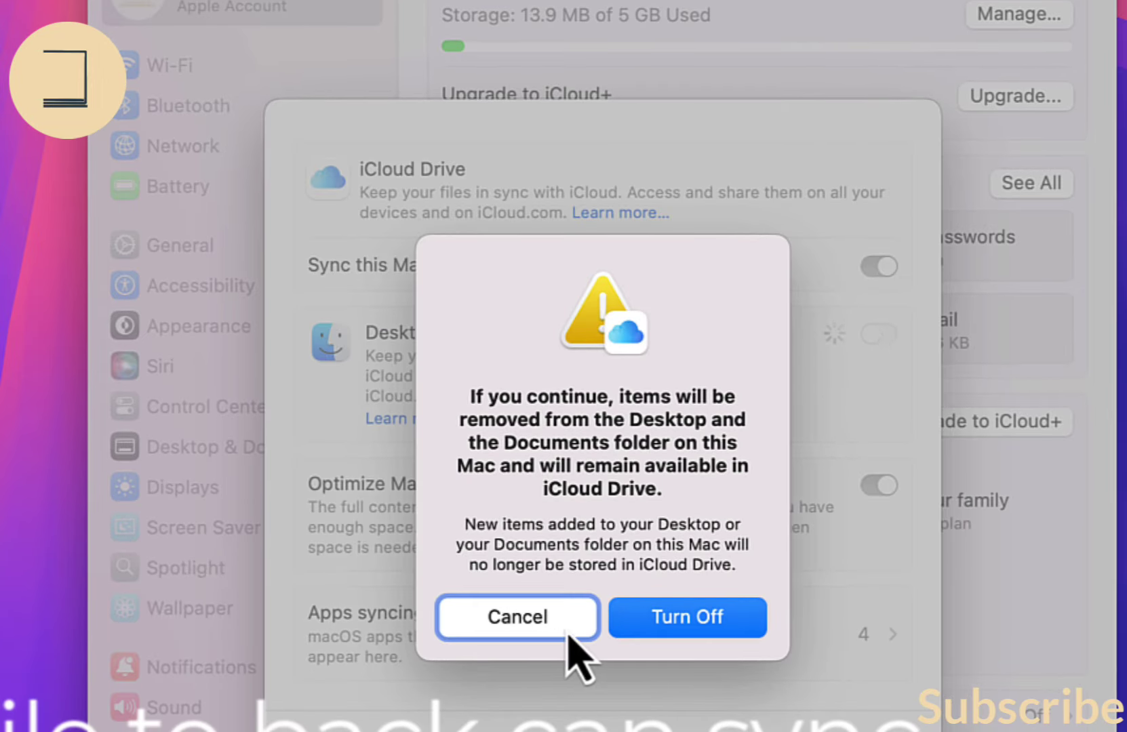
{"action": "left_click", "coordinate": [707, 617]}
{"action": "left_click", "coordinate": [737, 640]}
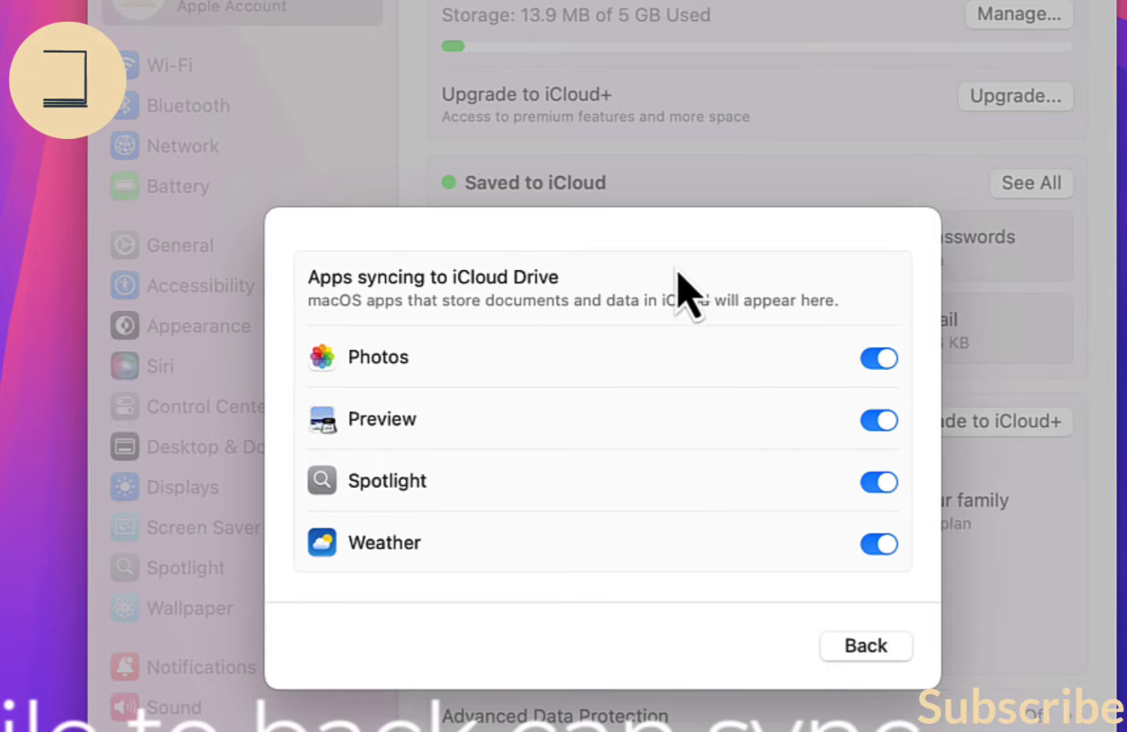
{"action": "left_click", "coordinate": [865, 646]}
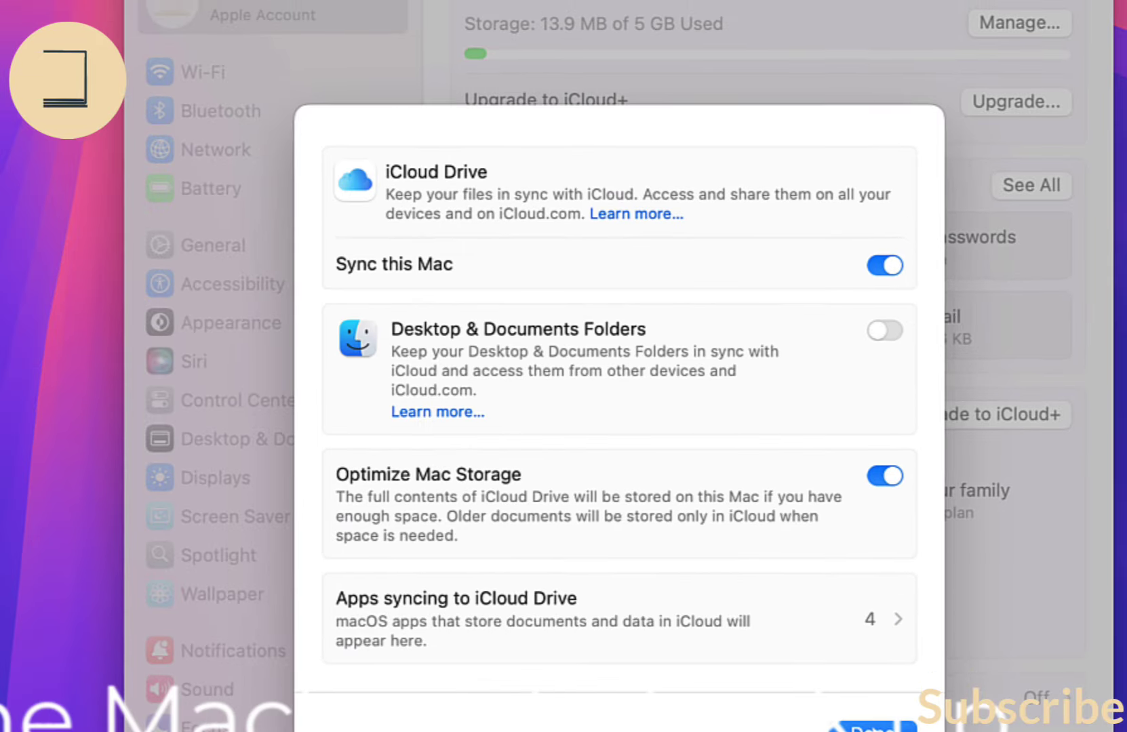
{"action": "left_click", "coordinate": [868, 728]}
- Search the settings for "time", check Time Machine for an available backup disk, and close System Settings
{"action": "left_click", "coordinate": [538, 48]}
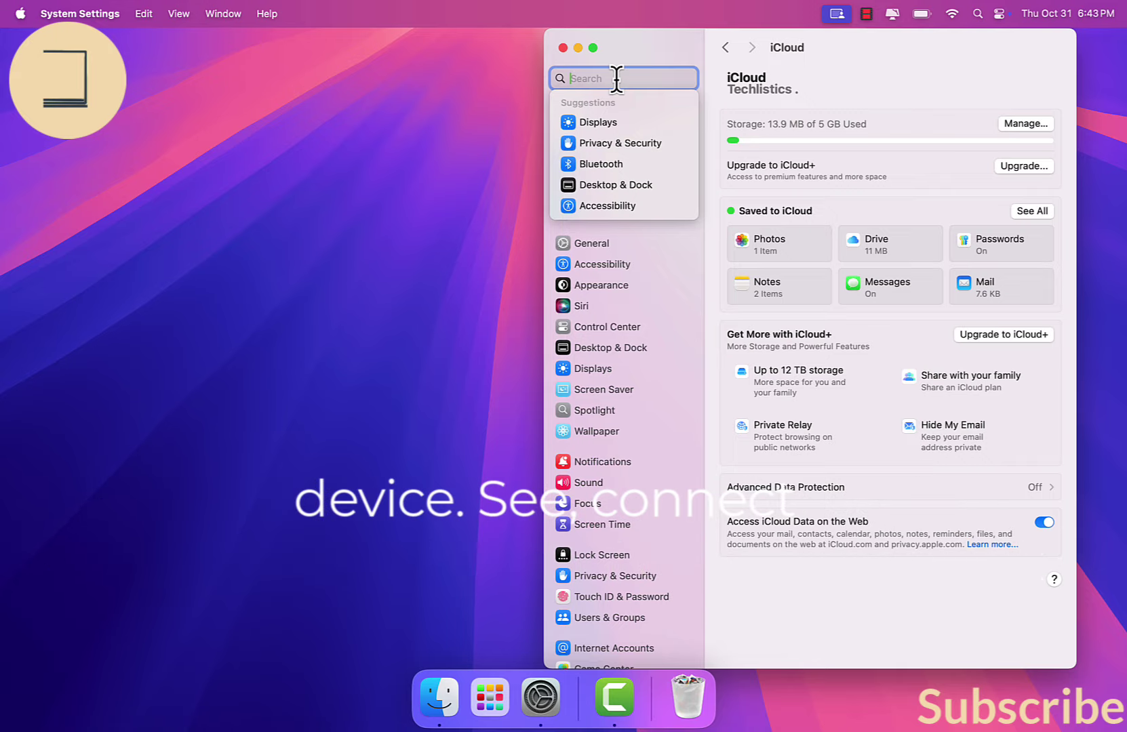
{"action": "type", "text": "time"}
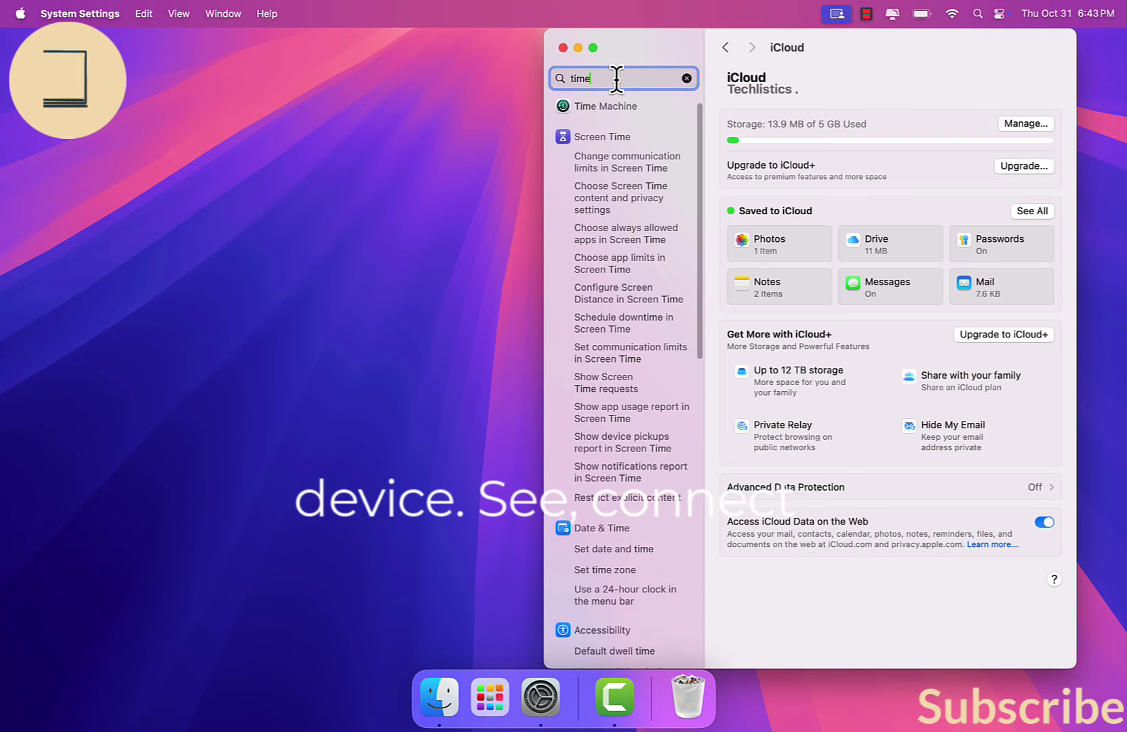
{"action": "key", "text": "Return"}
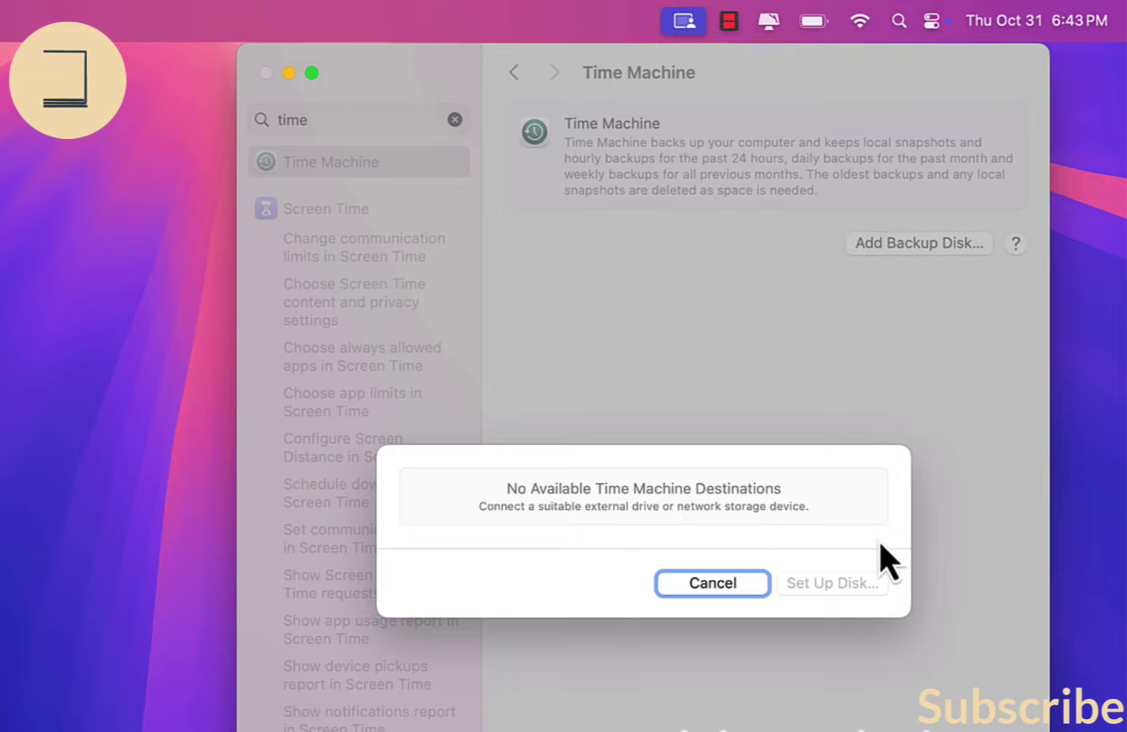
{"action": "left_click", "coordinate": [744, 590]}
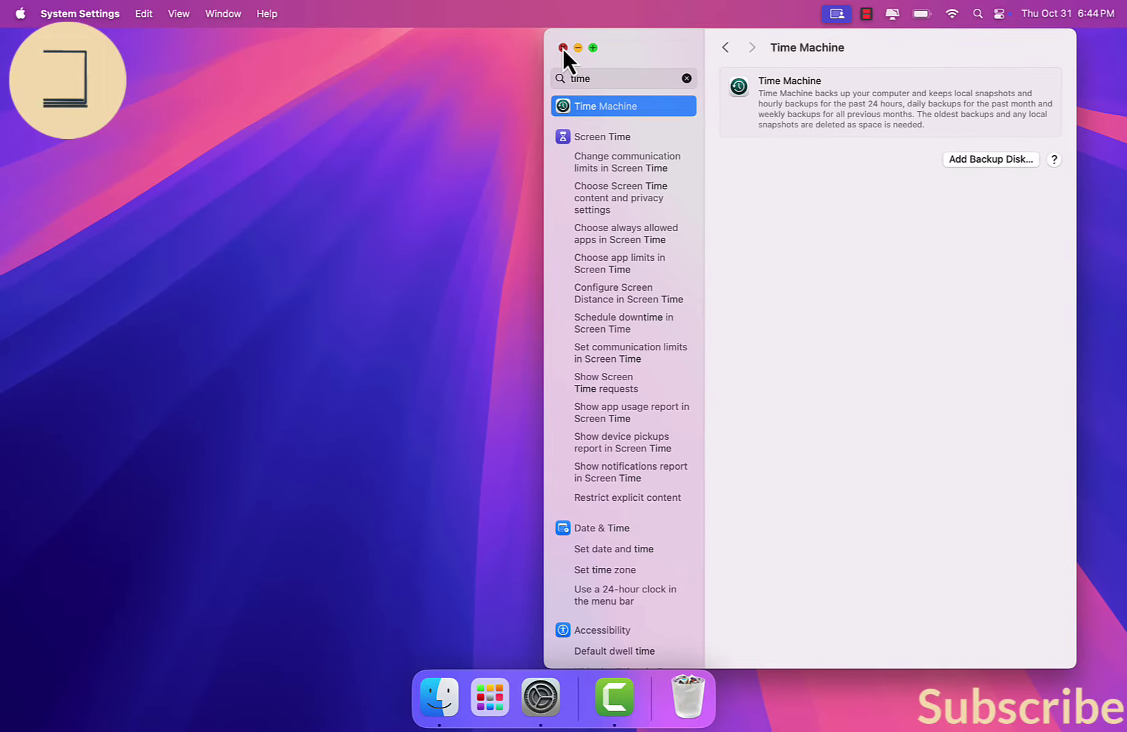
{"action": "left_click", "coordinate": [562, 48]}
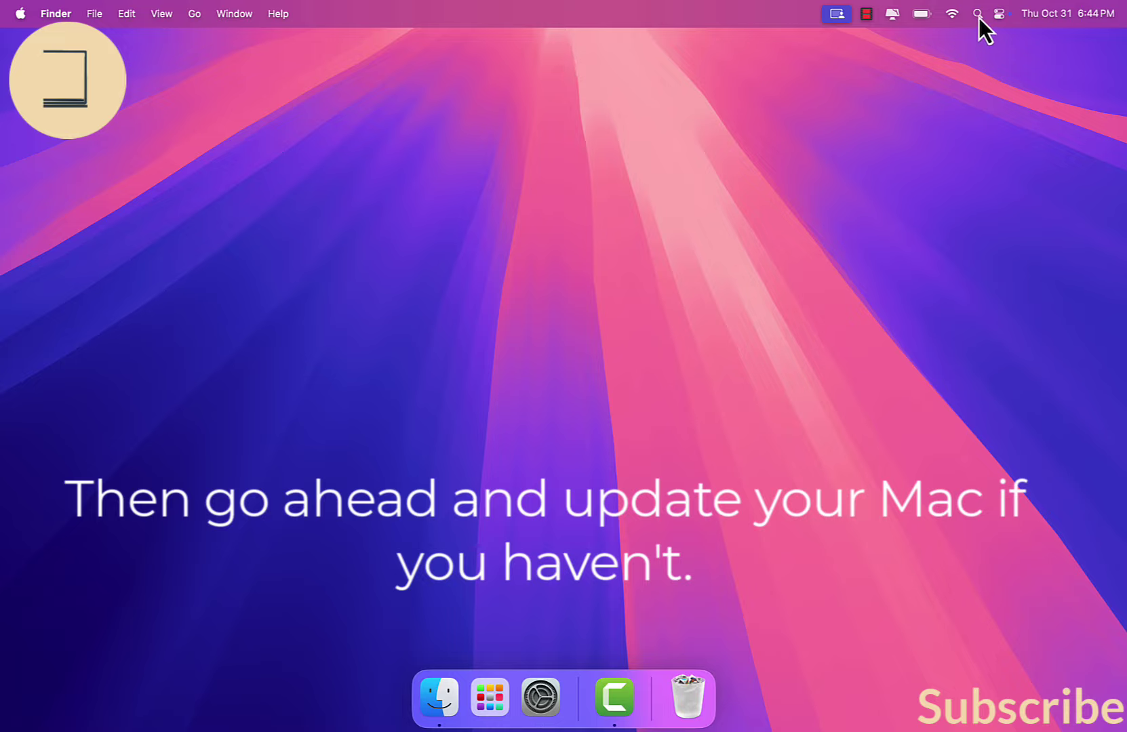
- Find Software Update through a Spotlight search, check for a macOS update, and quit System Settings
{"action": "left_click", "coordinate": [977, 13]}
{"action": "type", "text": "upg"}
{"action": "key", "text": "BackSpace"}
{"action": "type", "text": "dat"}
{"action": "key", "text": "Return"}
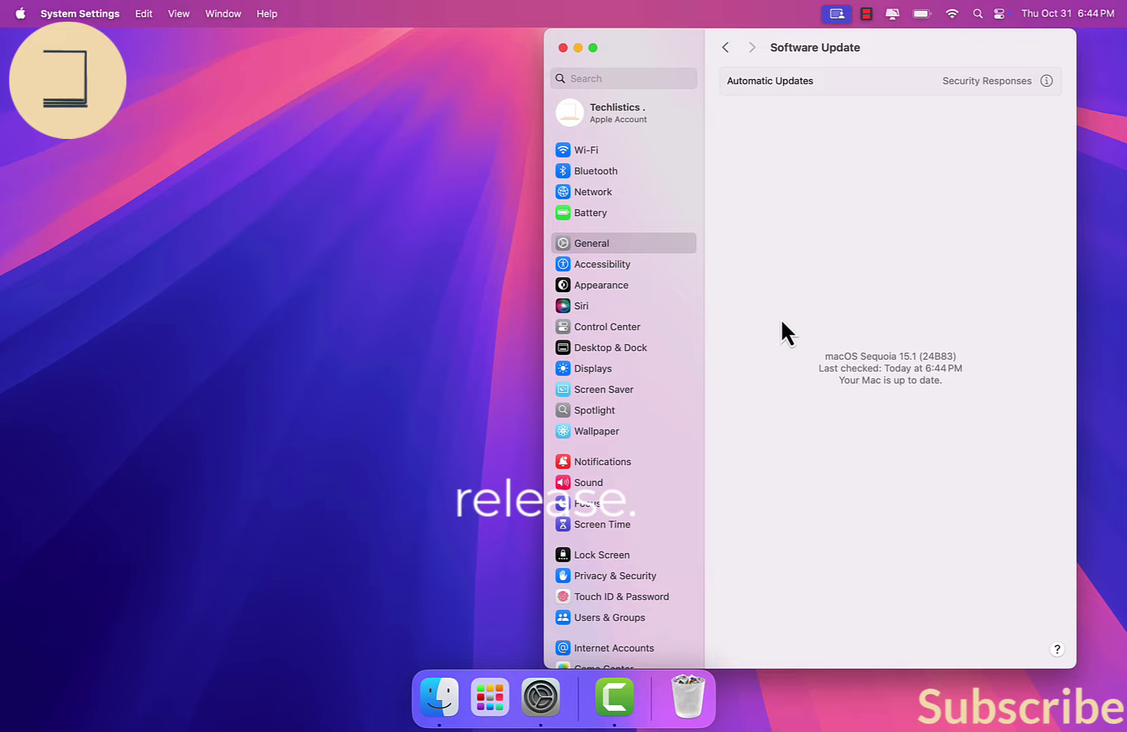
{"action": "key", "text": "super+q"}
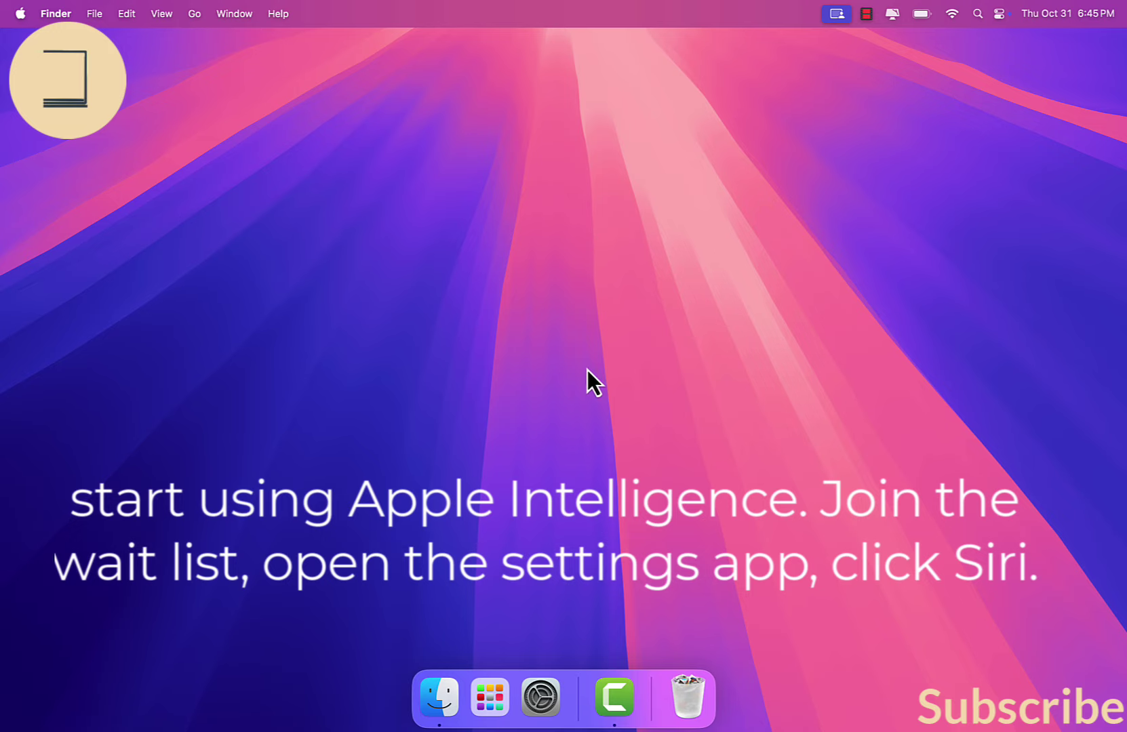
- Open System Settings and go to the Siri settings
{"action": "left_click", "coordinate": [540, 698]}
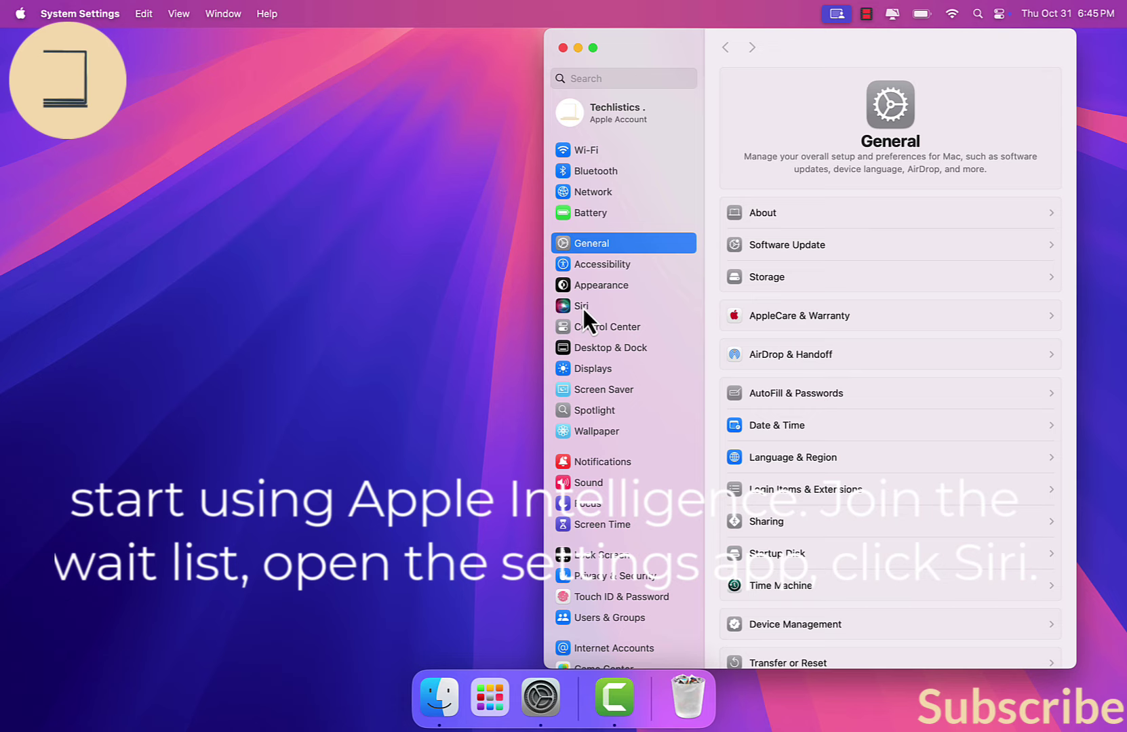
{"action": "left_click", "coordinate": [583, 308]}
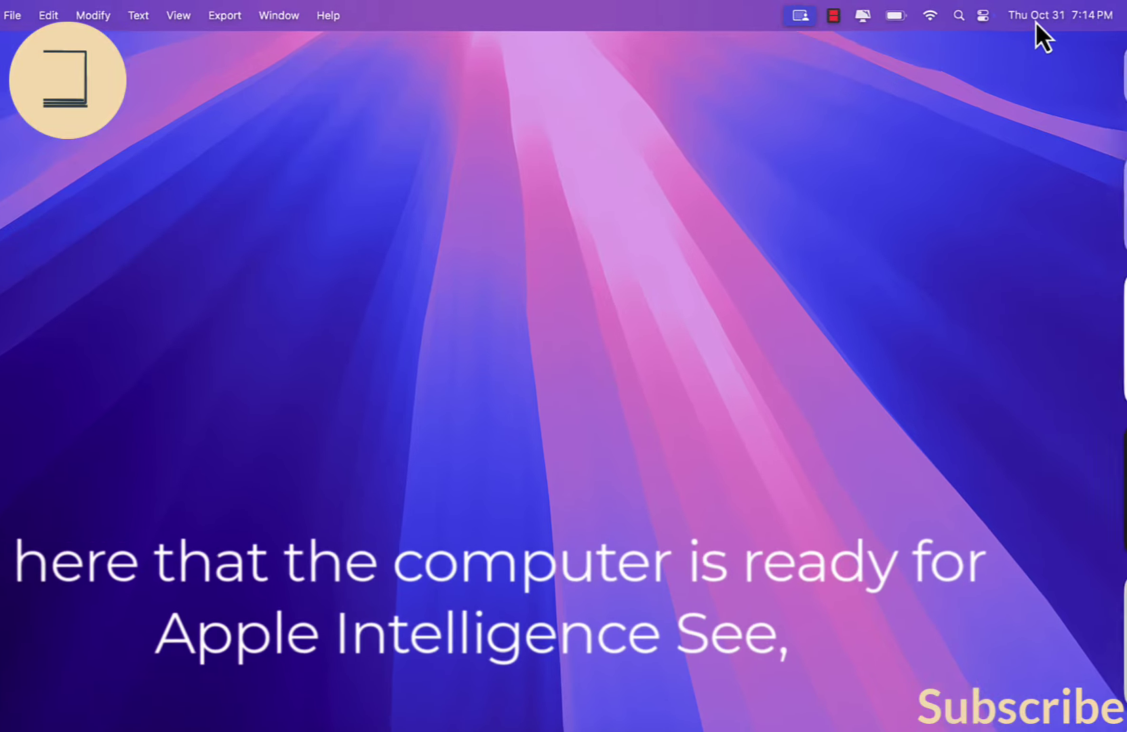
- Check Notification Center for the Apple Intelligence notification and open System Settings from the Apple menu
{"action": "left_click", "coordinate": [1046, 16]}
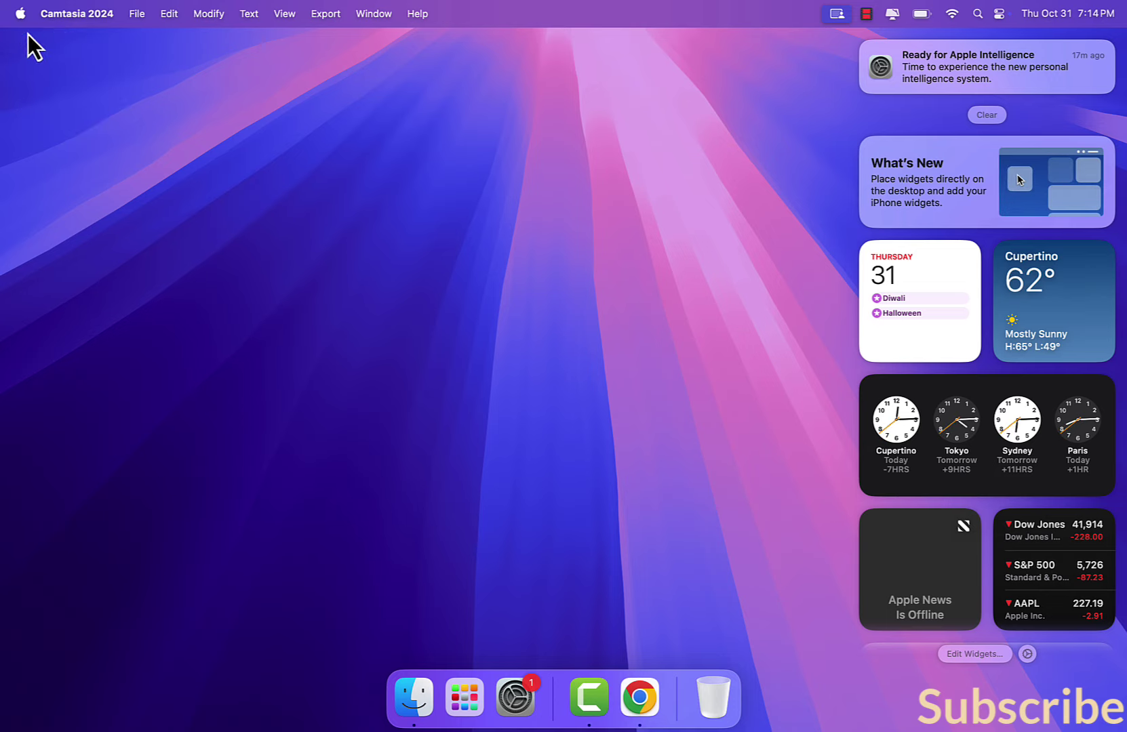
{"action": "left_click", "coordinate": [21, 14]}
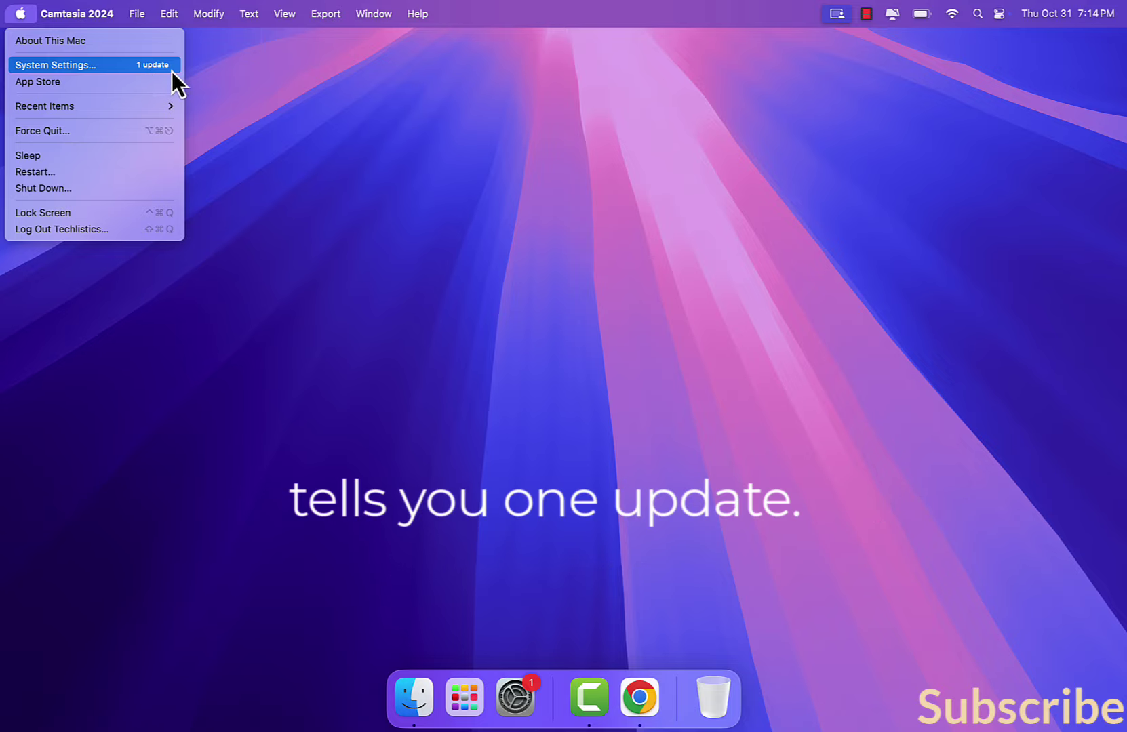
{"action": "left_click", "coordinate": [960, 90]}
{"action": "left_click", "coordinate": [1053, 20]}
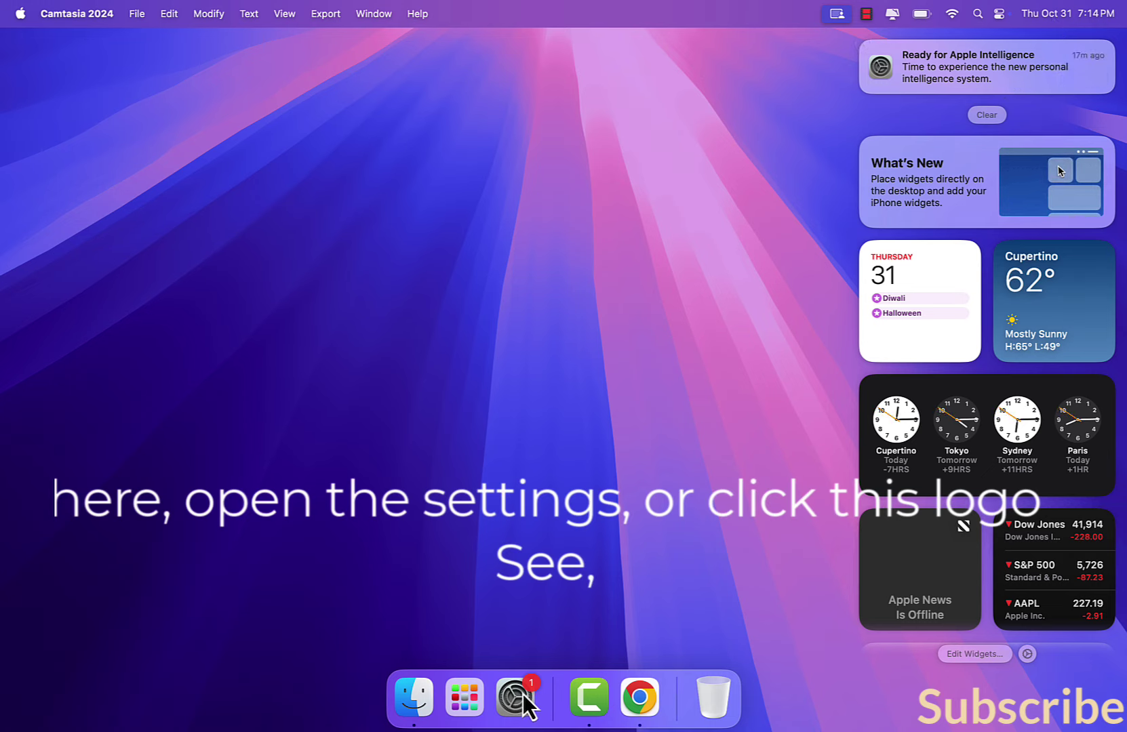
{"action": "left_click", "coordinate": [21, 15]}
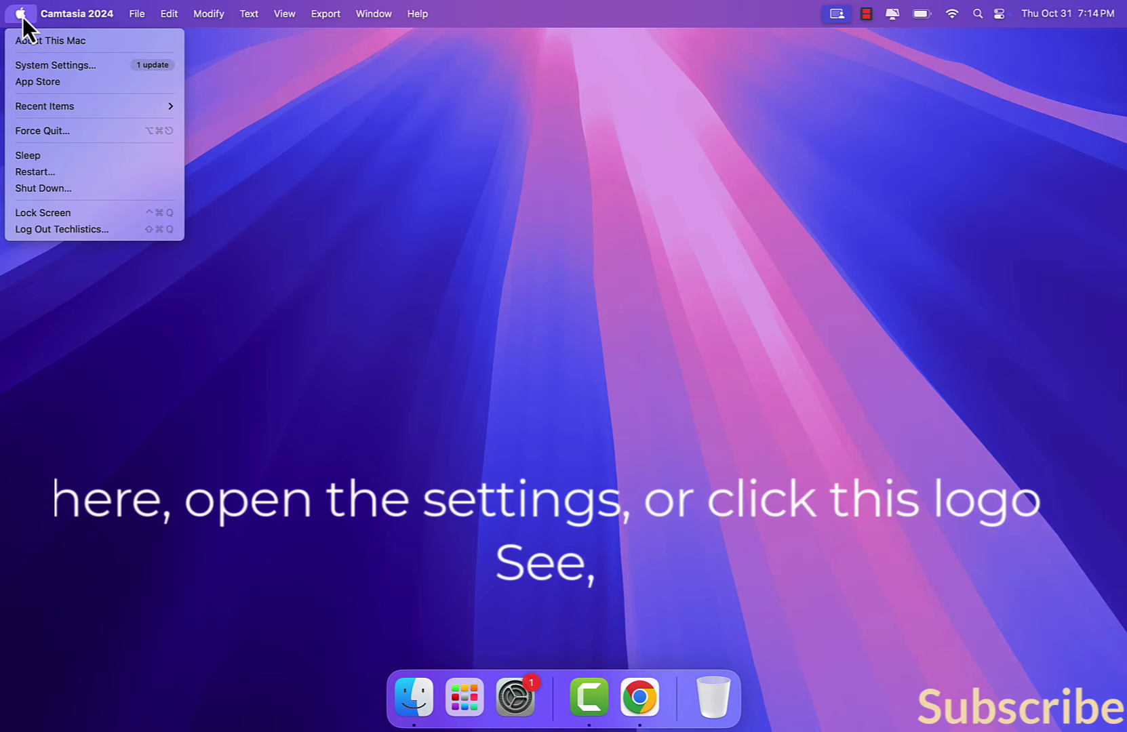
{"action": "left_click", "coordinate": [154, 66]}
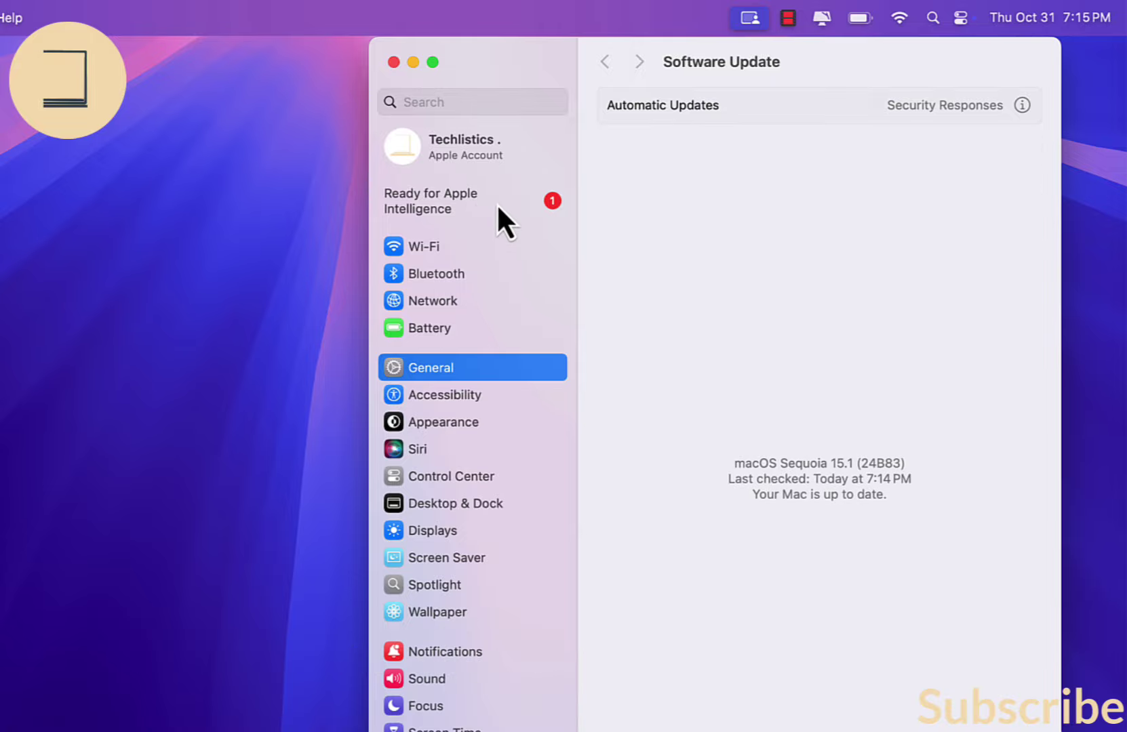
- Set up Apple Intelligence from its readiness notice, enabling summaries for all notification previews and finishing the Siri introduction
{"action": "left_click", "coordinate": [460, 198]}
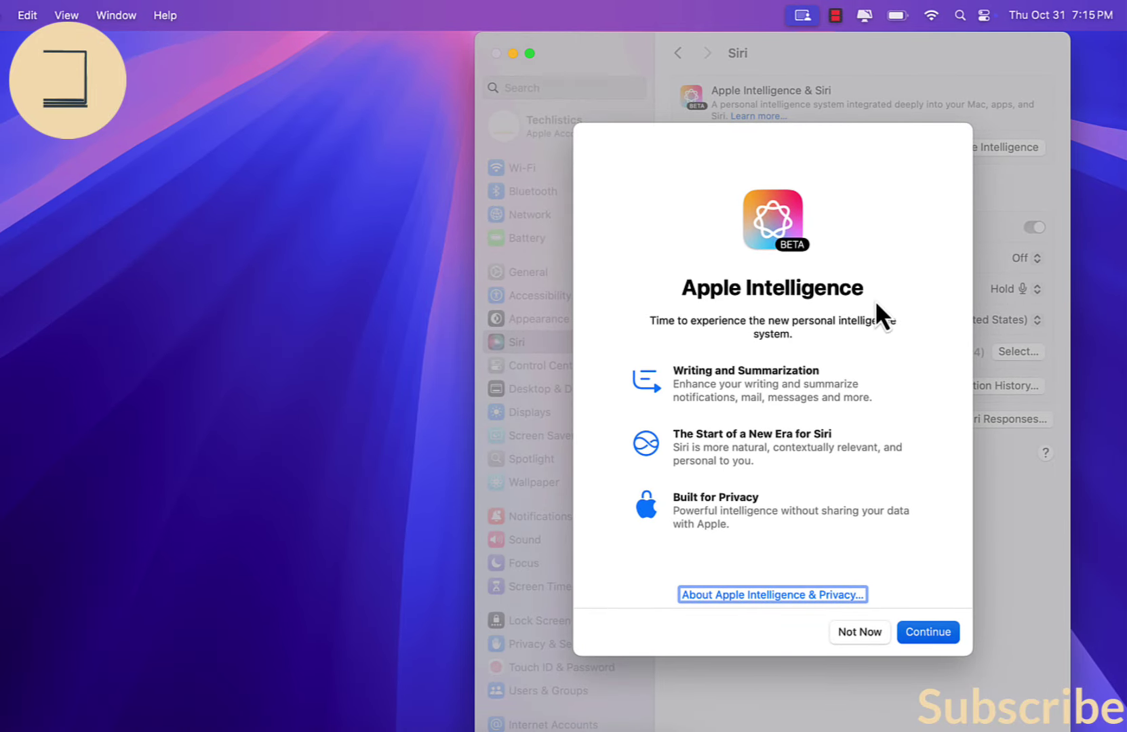
{"action": "left_click", "coordinate": [923, 635]}
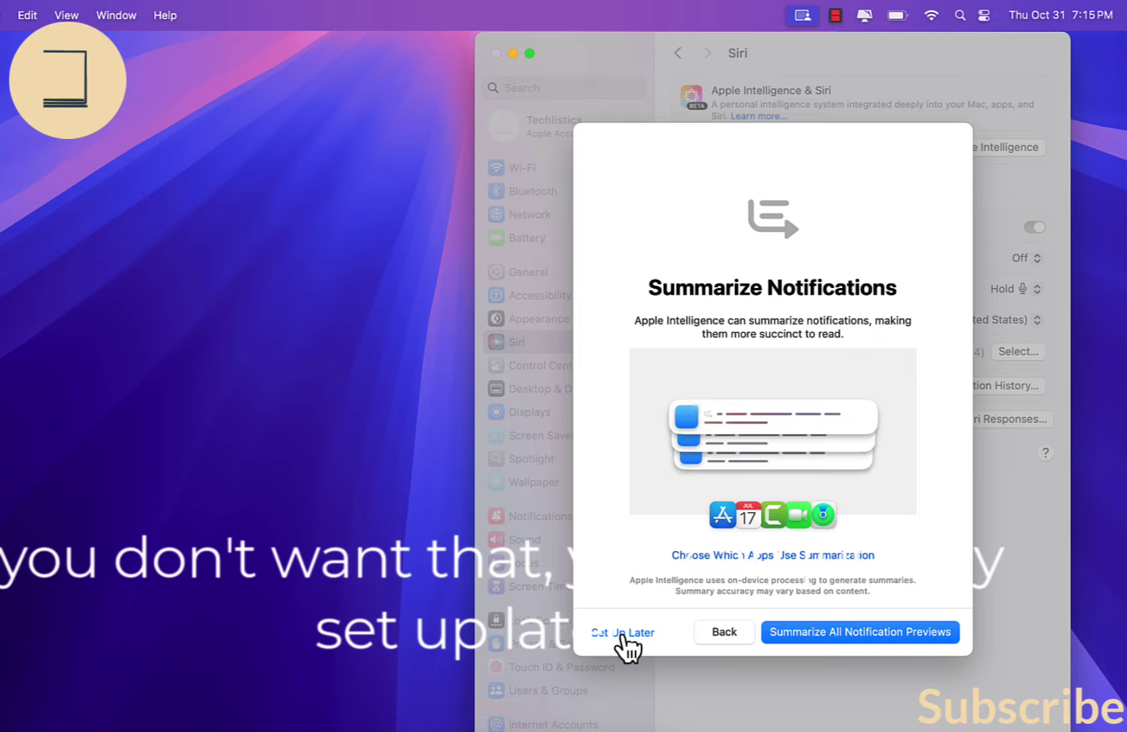
{"action": "left_click", "coordinate": [848, 635]}
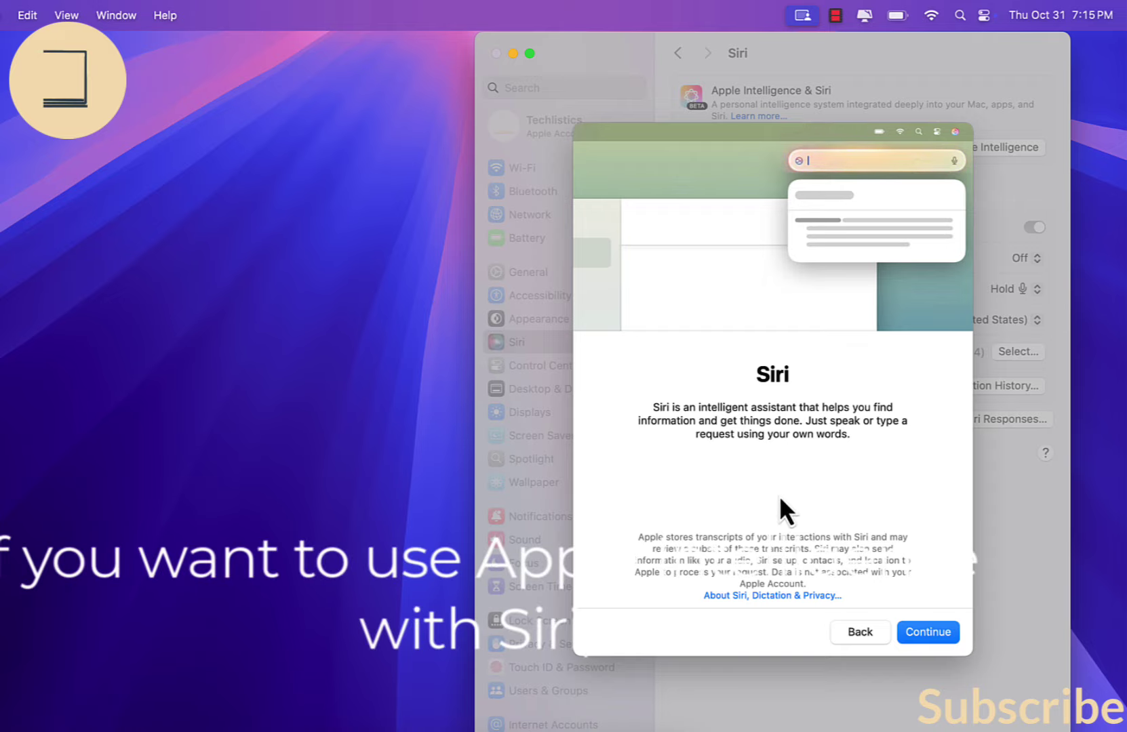
{"action": "left_click", "coordinate": [932, 637]}
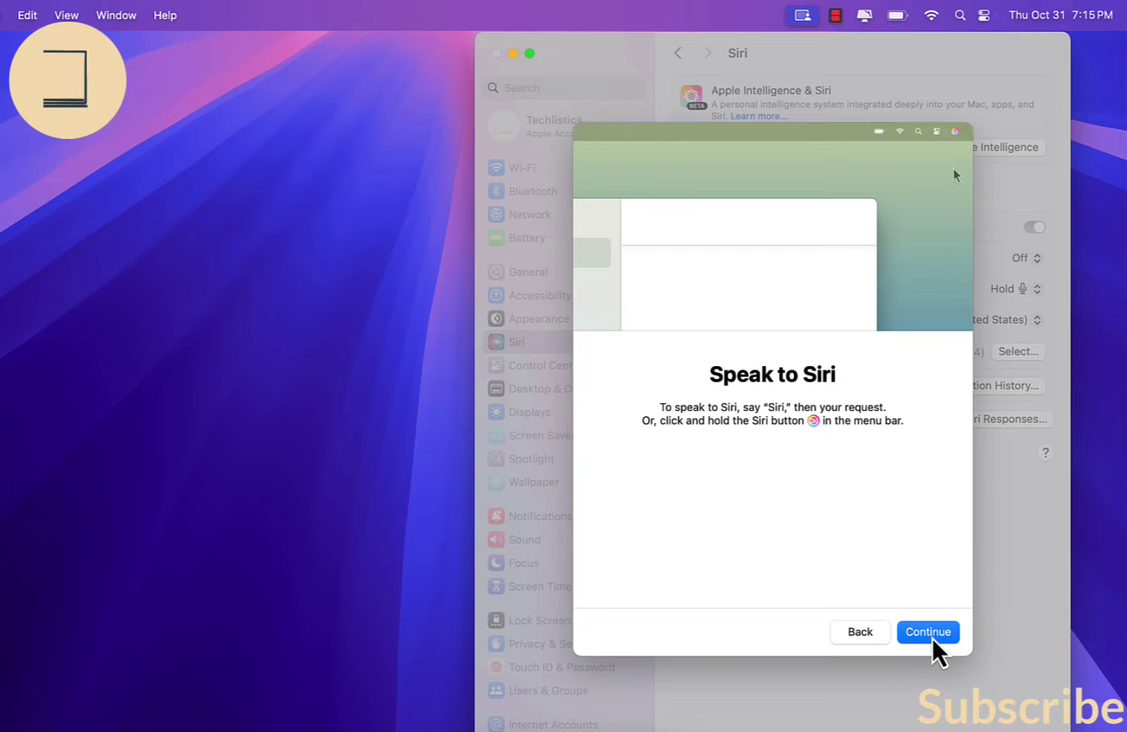
{"action": "left_click", "coordinate": [925, 633]}
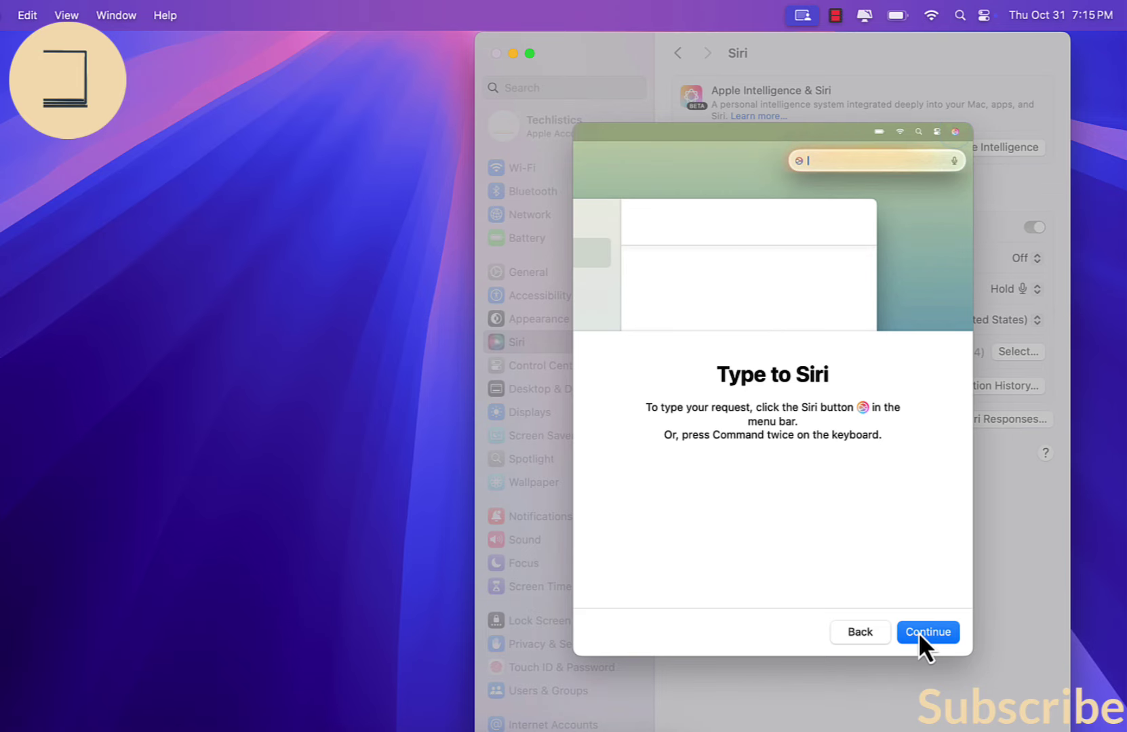
{"action": "left_click", "coordinate": [918, 631]}
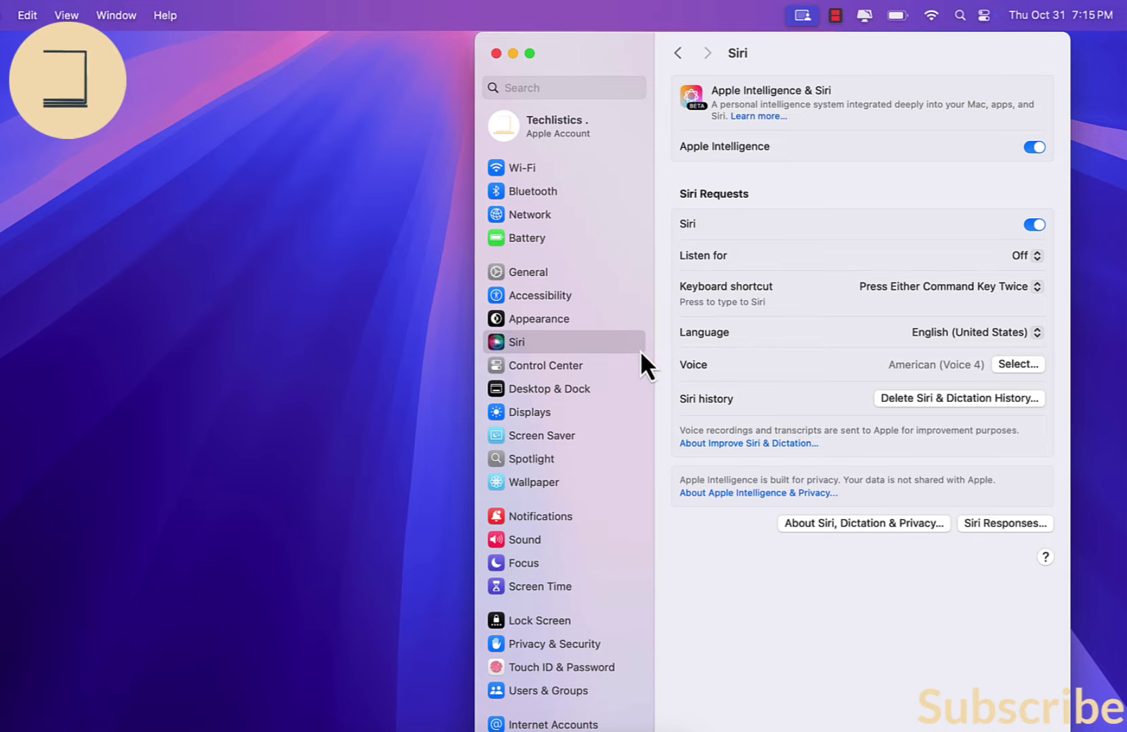
- Try English (Australia) and Chinese (Mandarin - China mainland) as the Siri language to check Apple Intelligence availability
{"action": "left_click", "coordinate": [554, 343]}
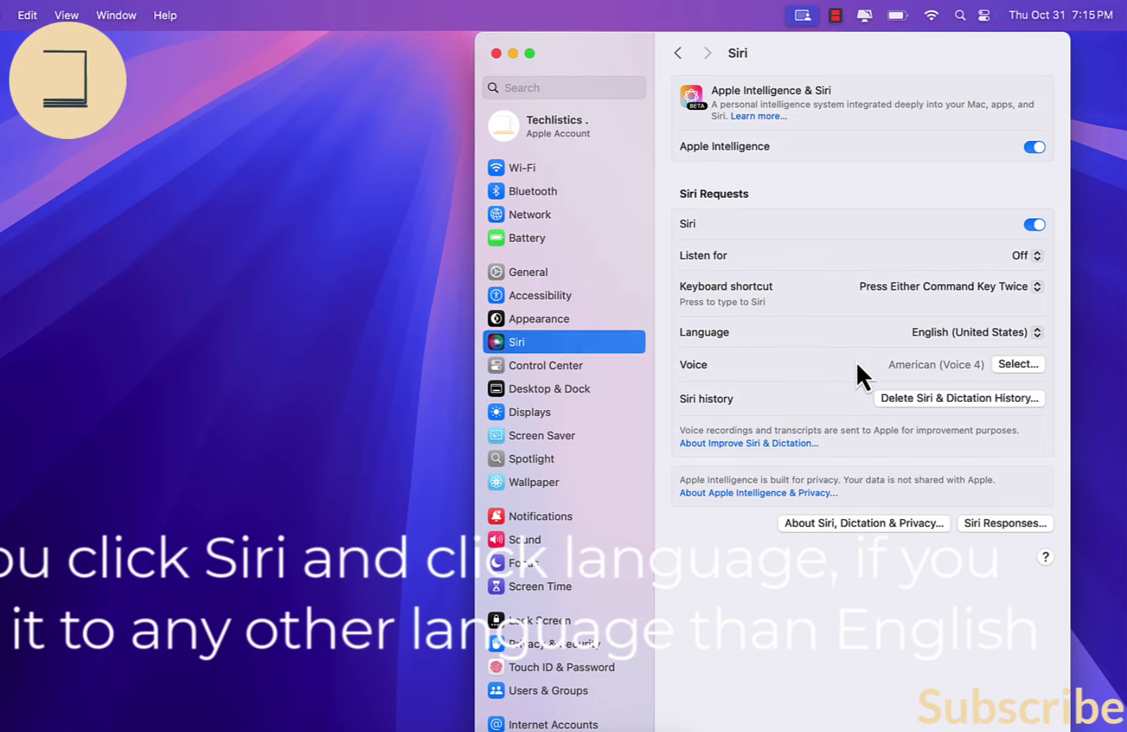
{"action": "left_click", "coordinate": [958, 342]}
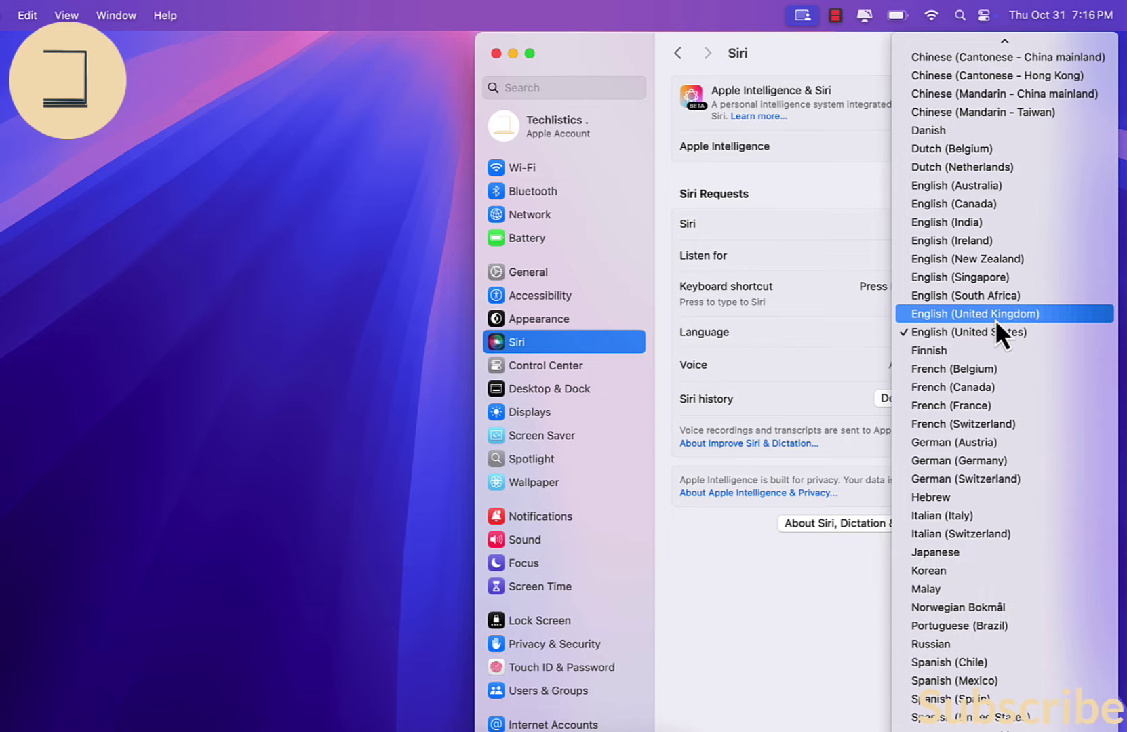
{"action": "left_click", "coordinate": [961, 191]}
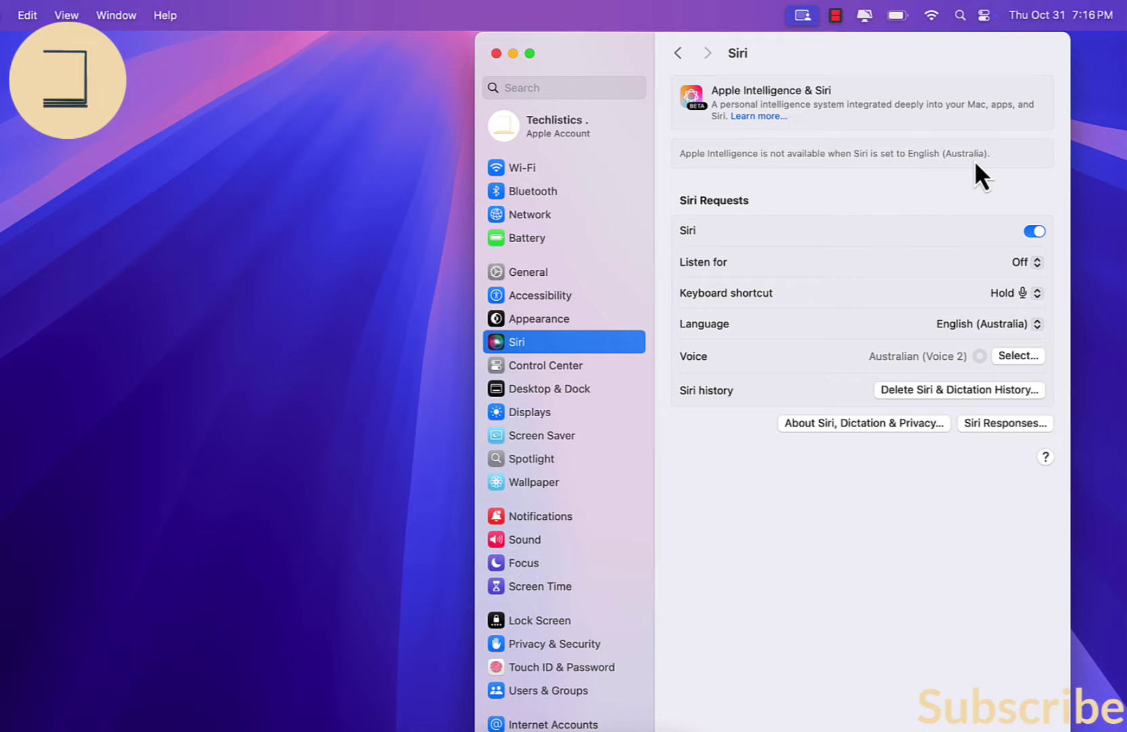
{"action": "left_click", "coordinate": [1002, 323]}
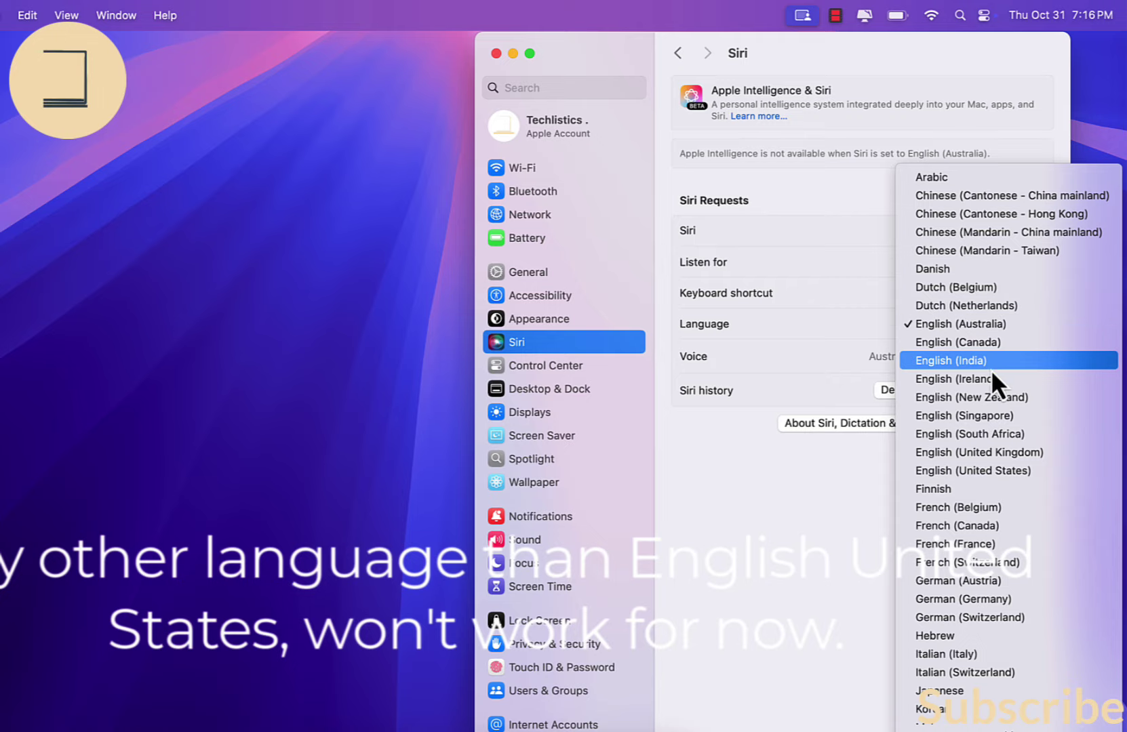
{"action": "left_click", "coordinate": [979, 234]}
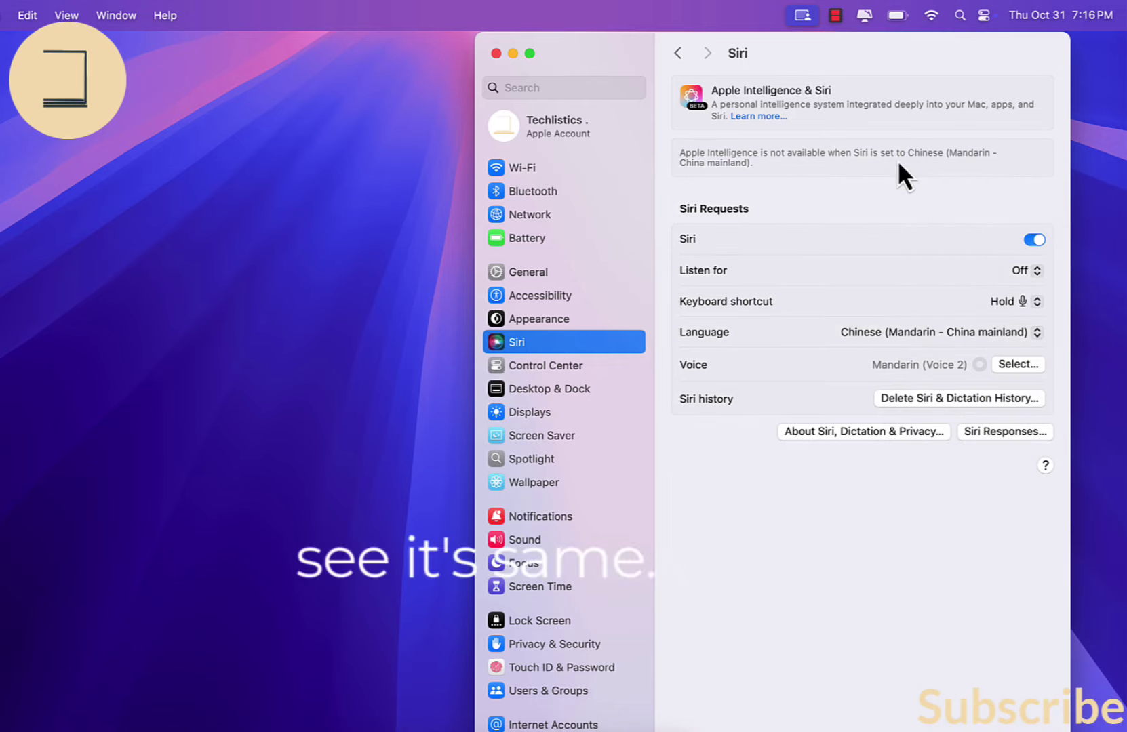
- Set the Siri language back to English (United States)
{"action": "left_click", "coordinate": [1006, 334]}
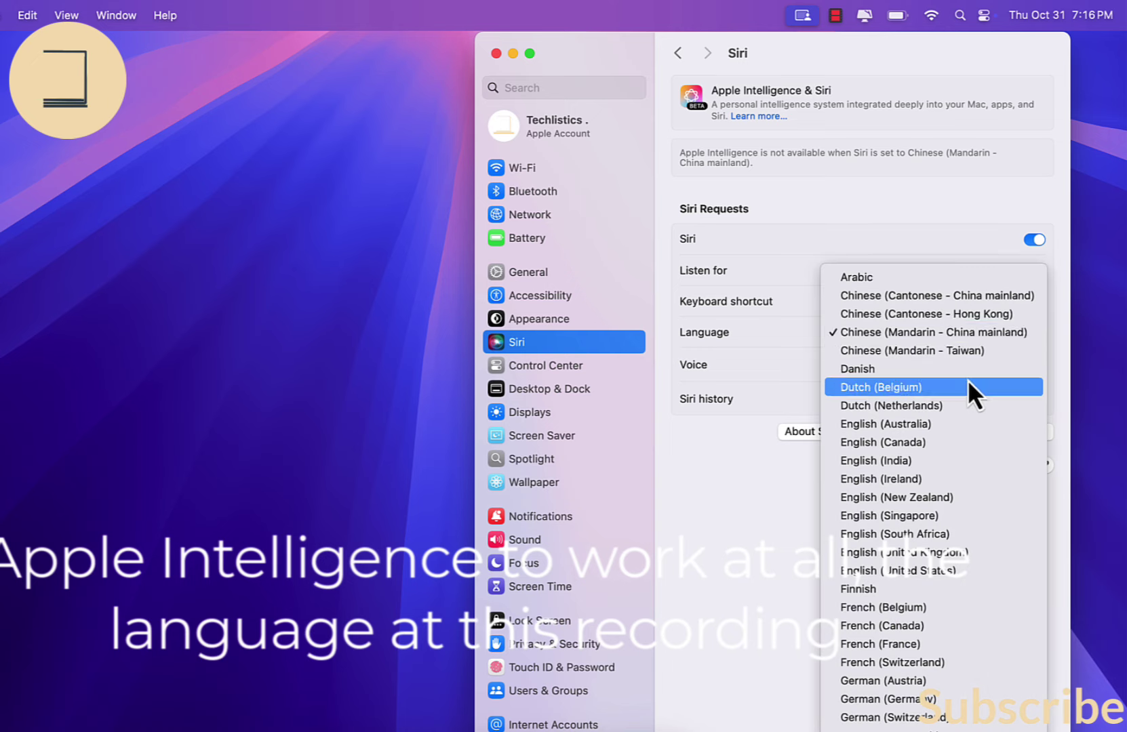
{"action": "left_click", "coordinate": [902, 573]}
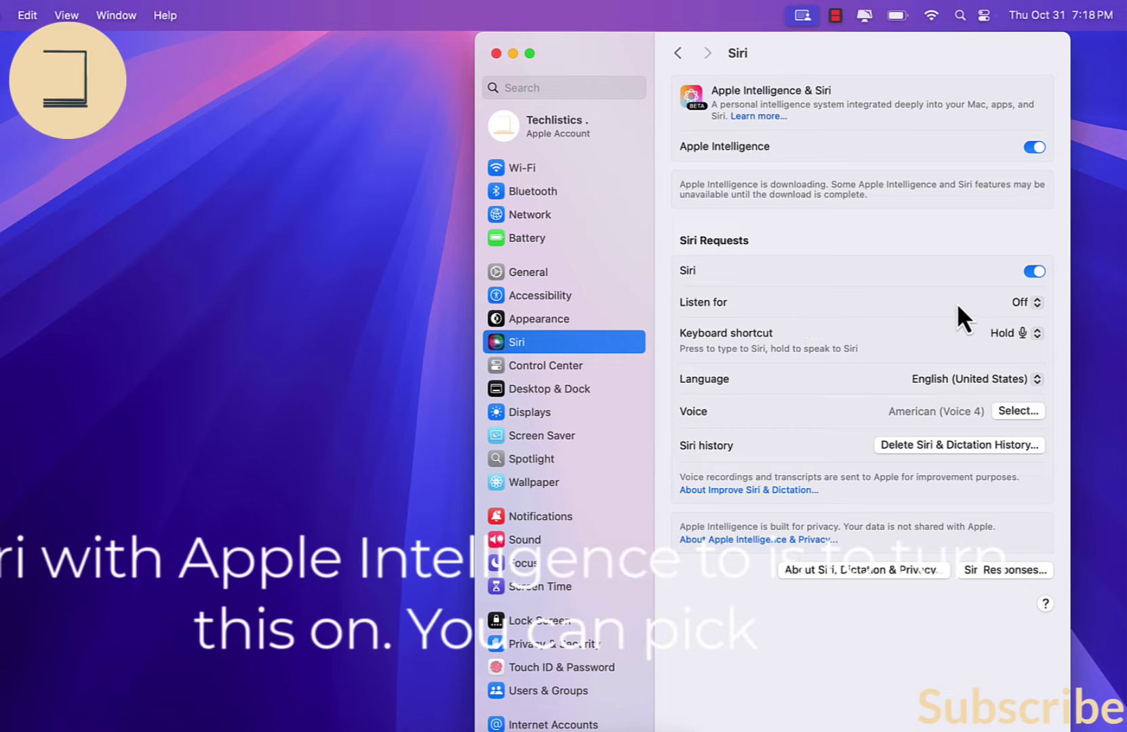
- Set Siri to listen for “Siri” or “Hey Siri” and complete the voice recognition setup
{"action": "left_click", "coordinate": [1029, 309]}
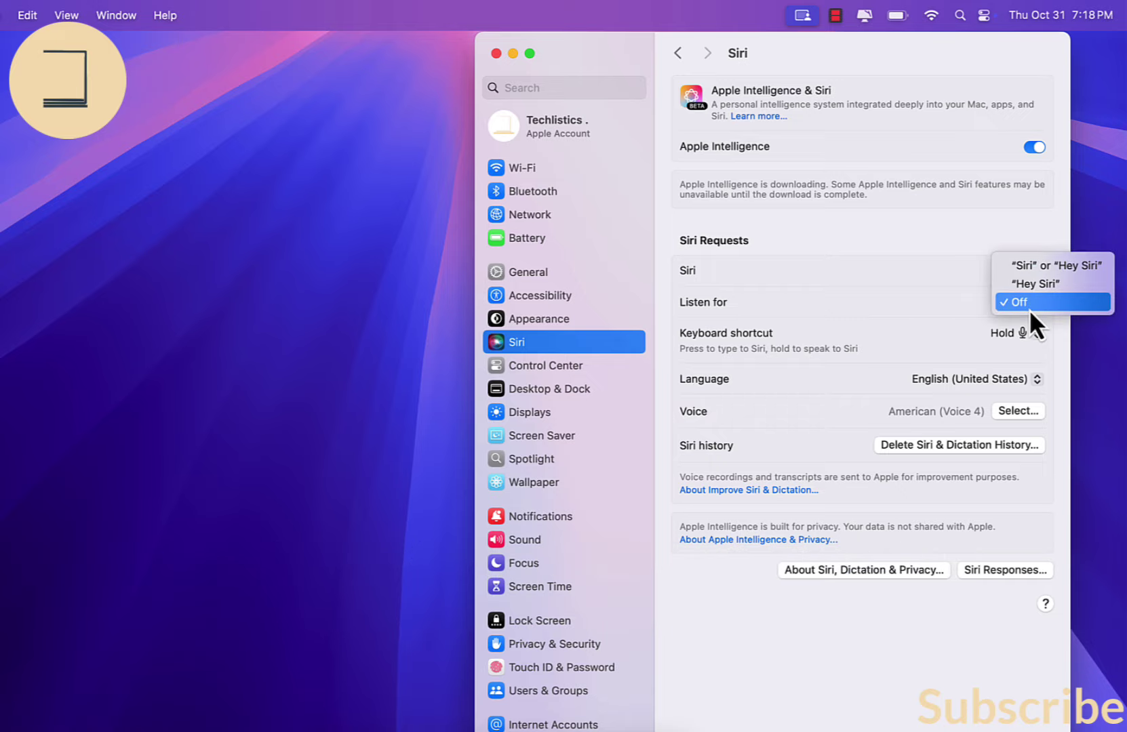
{"action": "left_click", "coordinate": [1039, 271]}
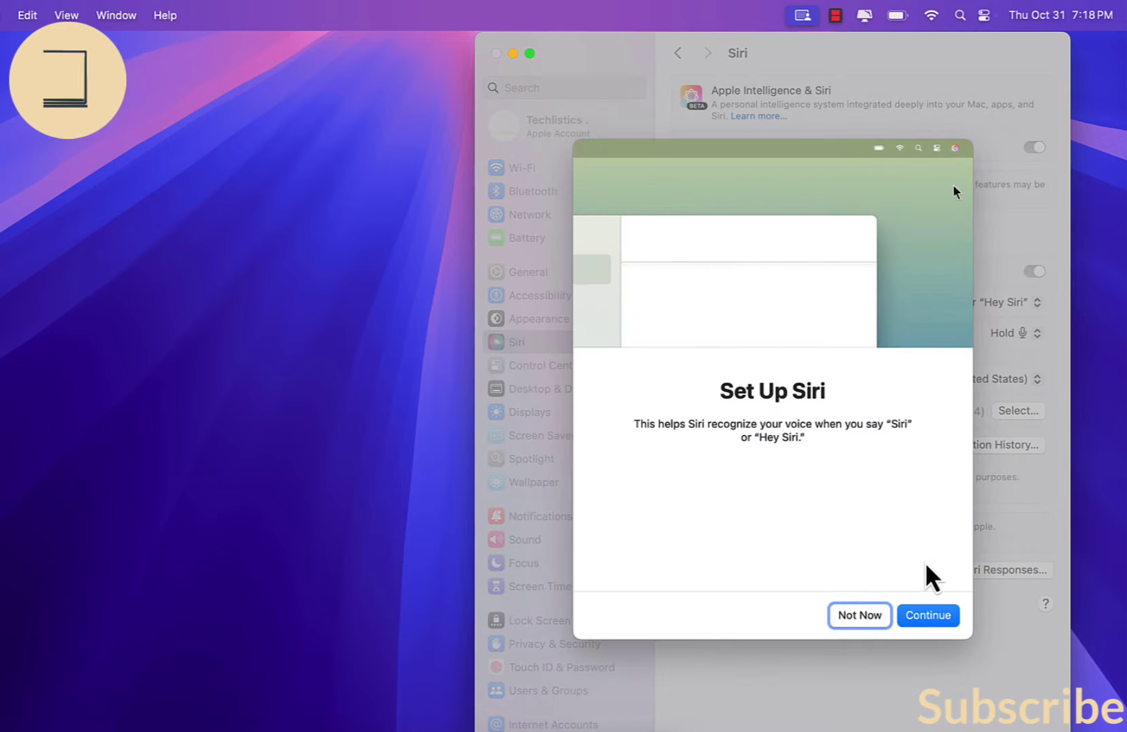
{"action": "left_click", "coordinate": [929, 615]}
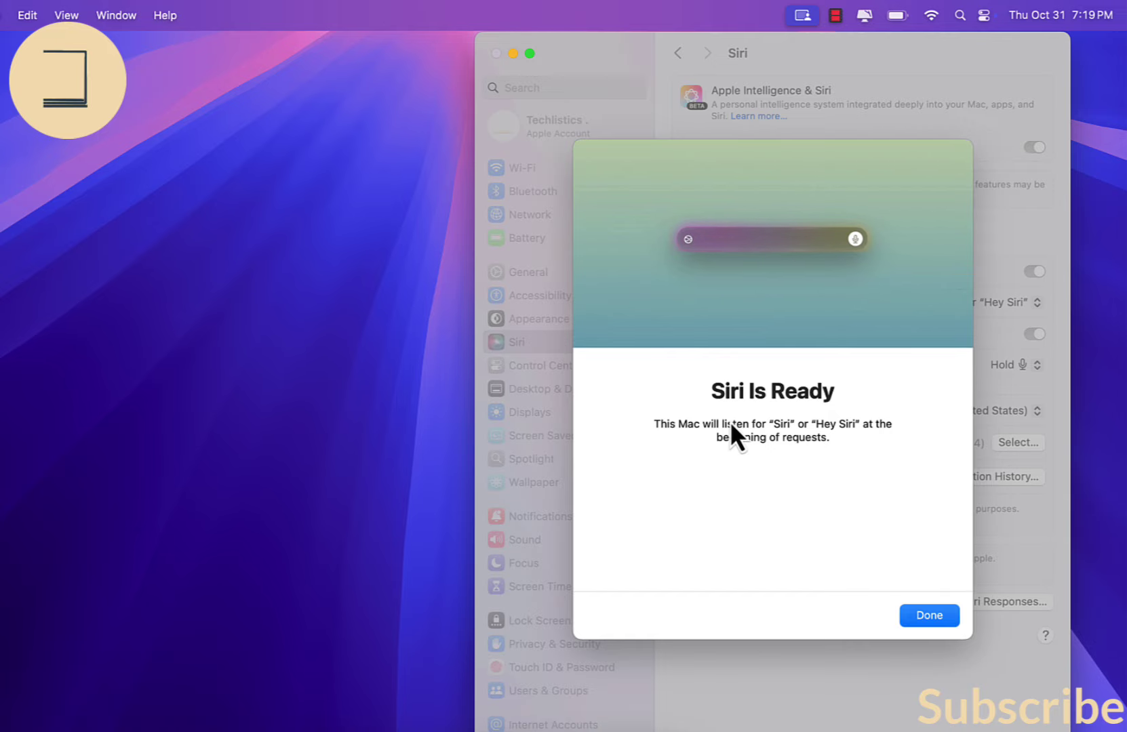
{"action": "left_click", "coordinate": [929, 616]}
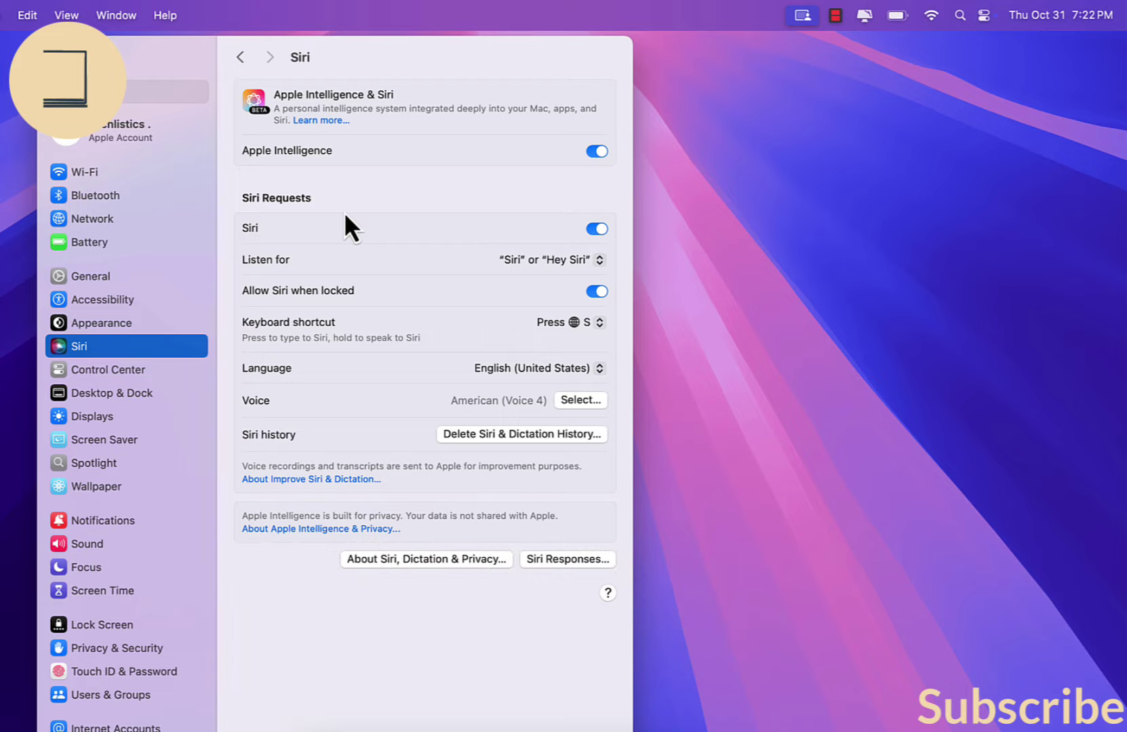
- Enable the Type to Siri shortcut that uses the Command key twice, and try it out
{"action": "key", "text": "super"}
{"action": "key", "text": "super"}
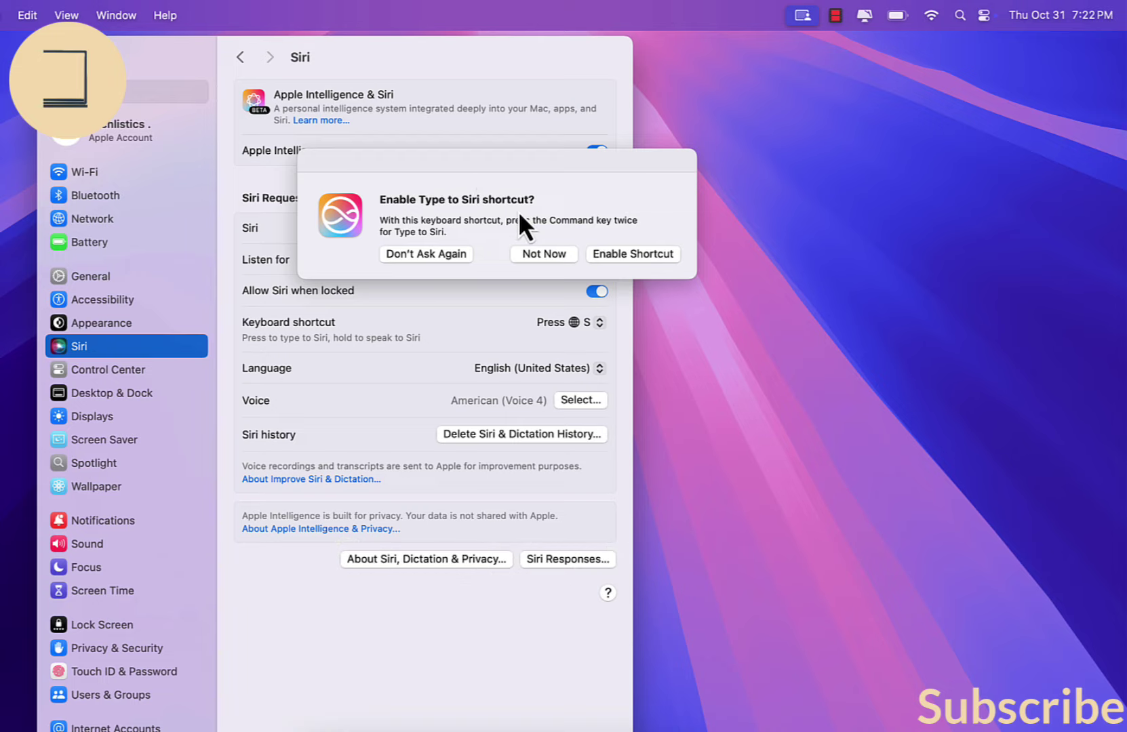
{"action": "left_click", "coordinate": [632, 253]}
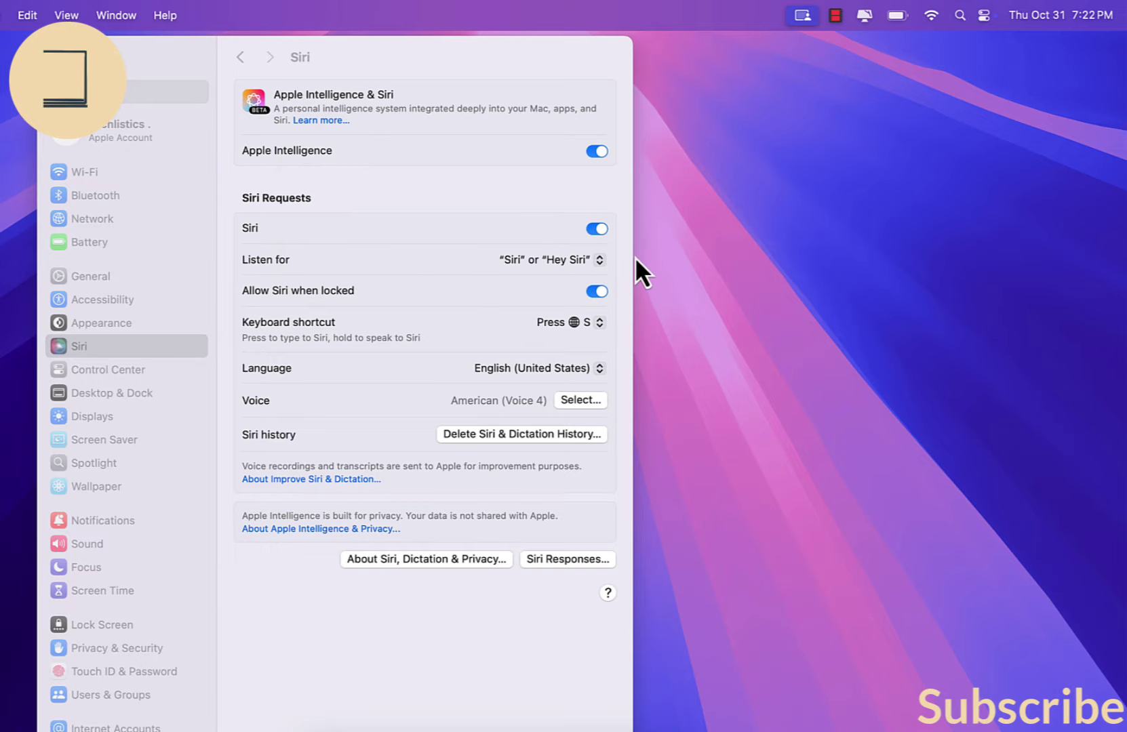
{"action": "key", "text": "super"}
{"action": "key", "text": "super"}
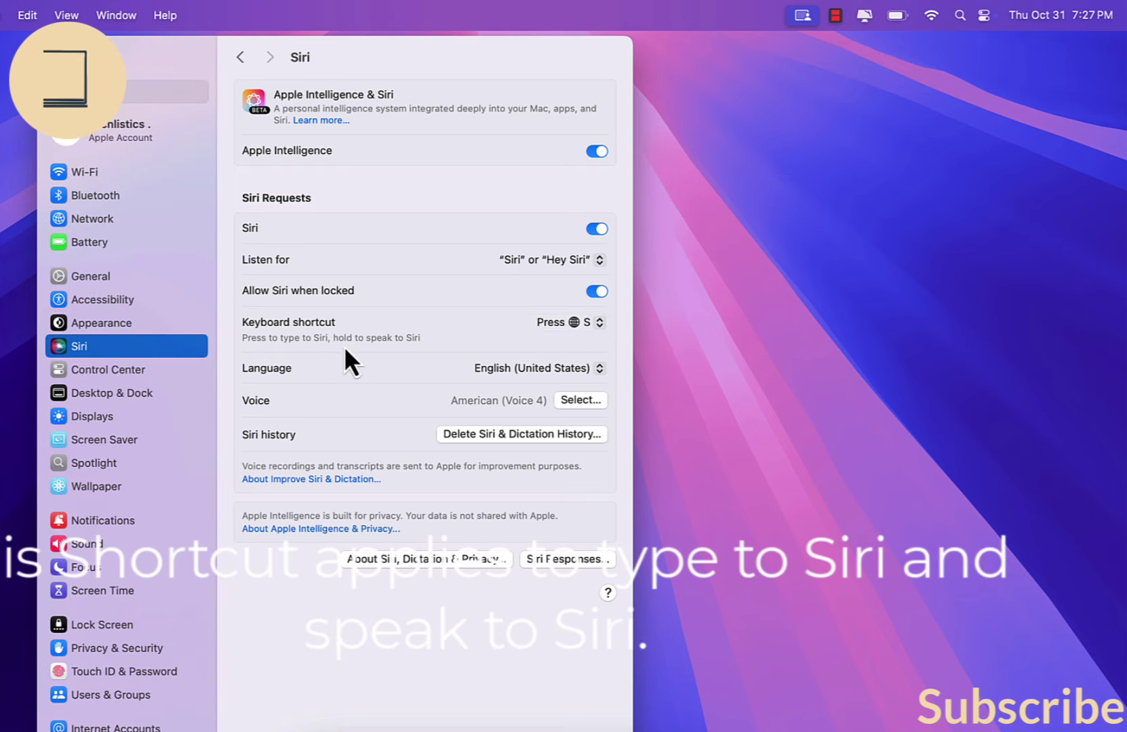
- Change the Siri keyboard shortcut to Press Left Command Key Twice, try Type to Siri and switch it to voice input
{"action": "left_click", "coordinate": [542, 323]}
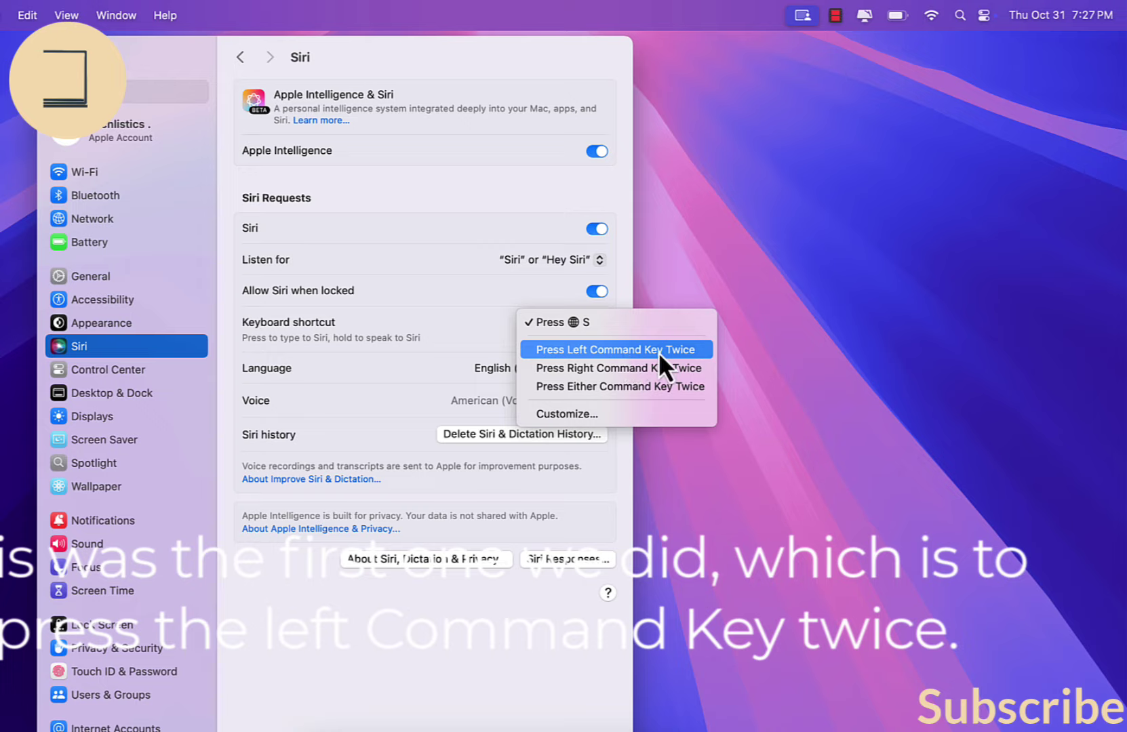
{"action": "left_click", "coordinate": [680, 356]}
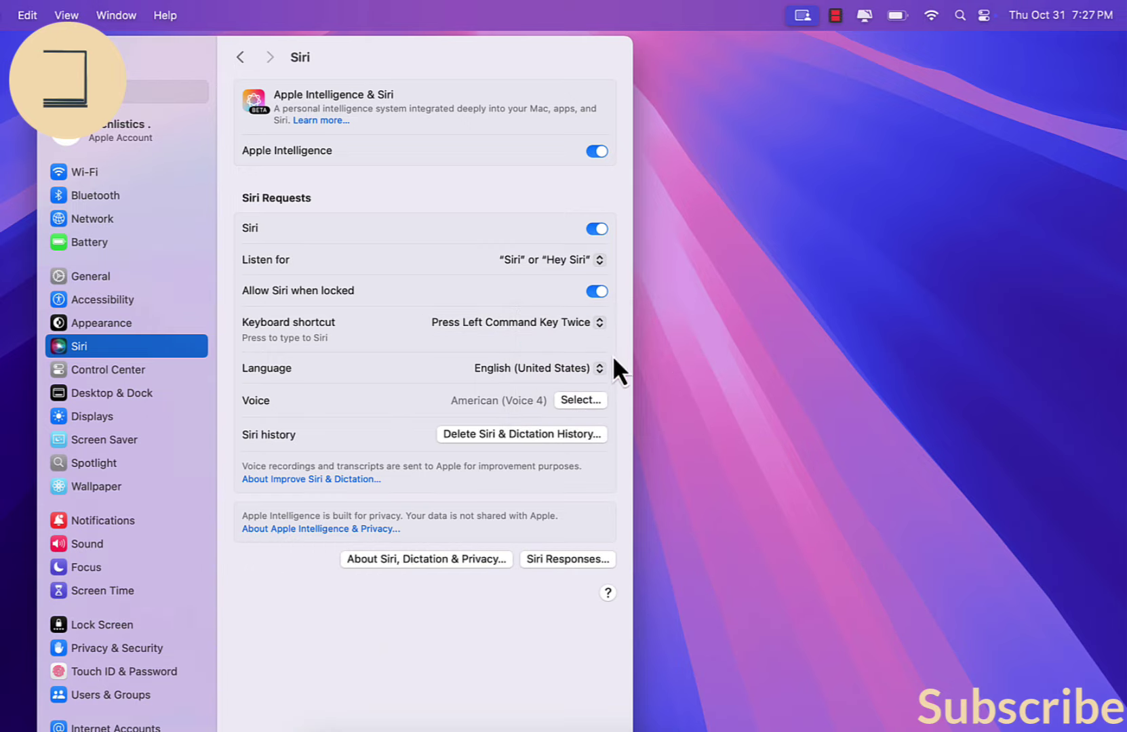
{"action": "key", "text": "super"}
{"action": "key", "text": "super"}
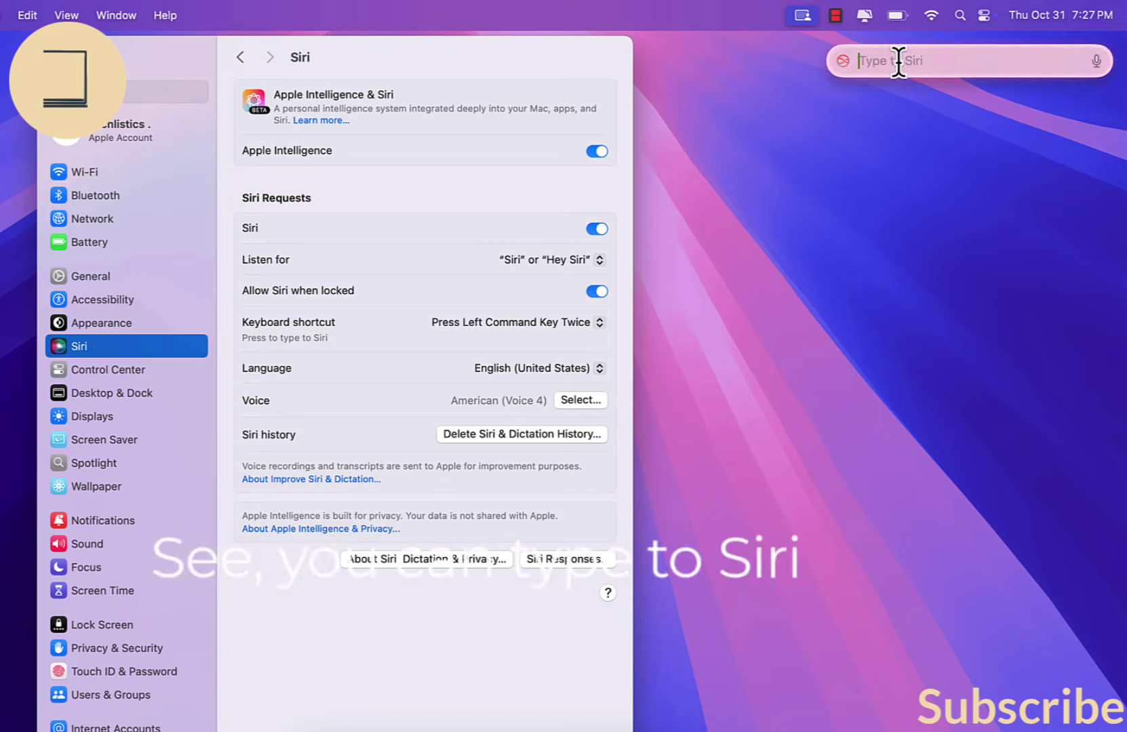
{"action": "left_click", "coordinate": [1096, 61]}
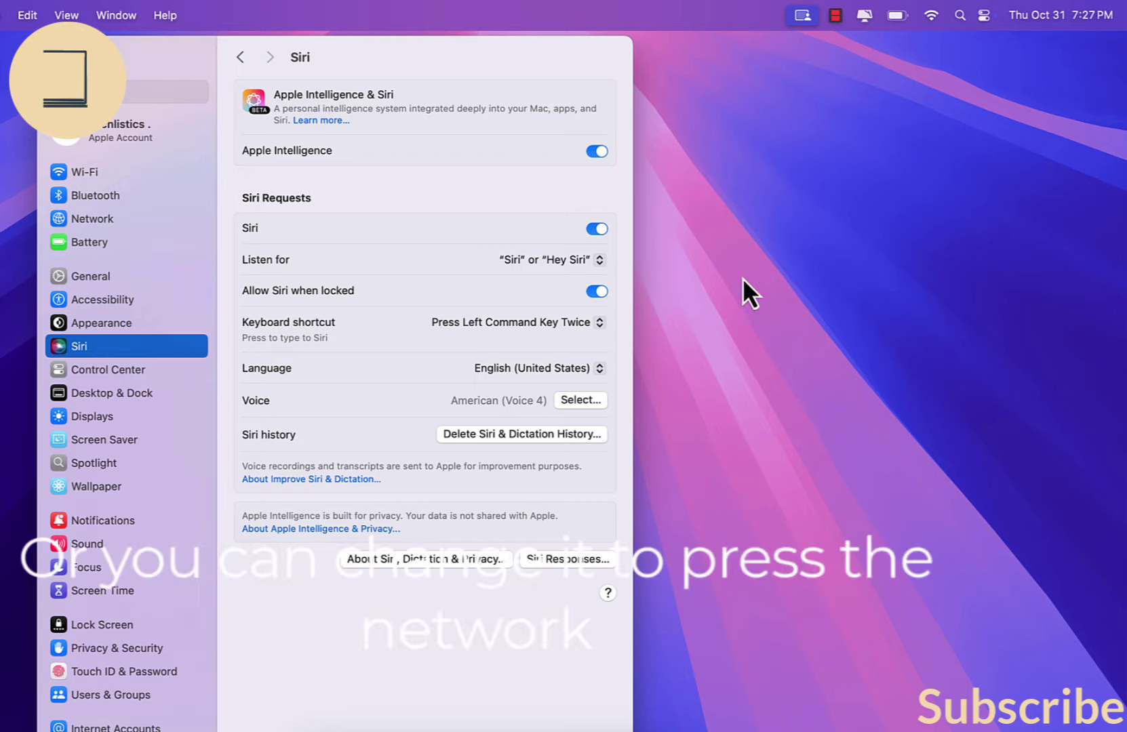
- Set the Siri keyboard shortcut to Press Globe S
{"action": "left_click", "coordinate": [599, 322]}
{"action": "left_click", "coordinate": [515, 296]}
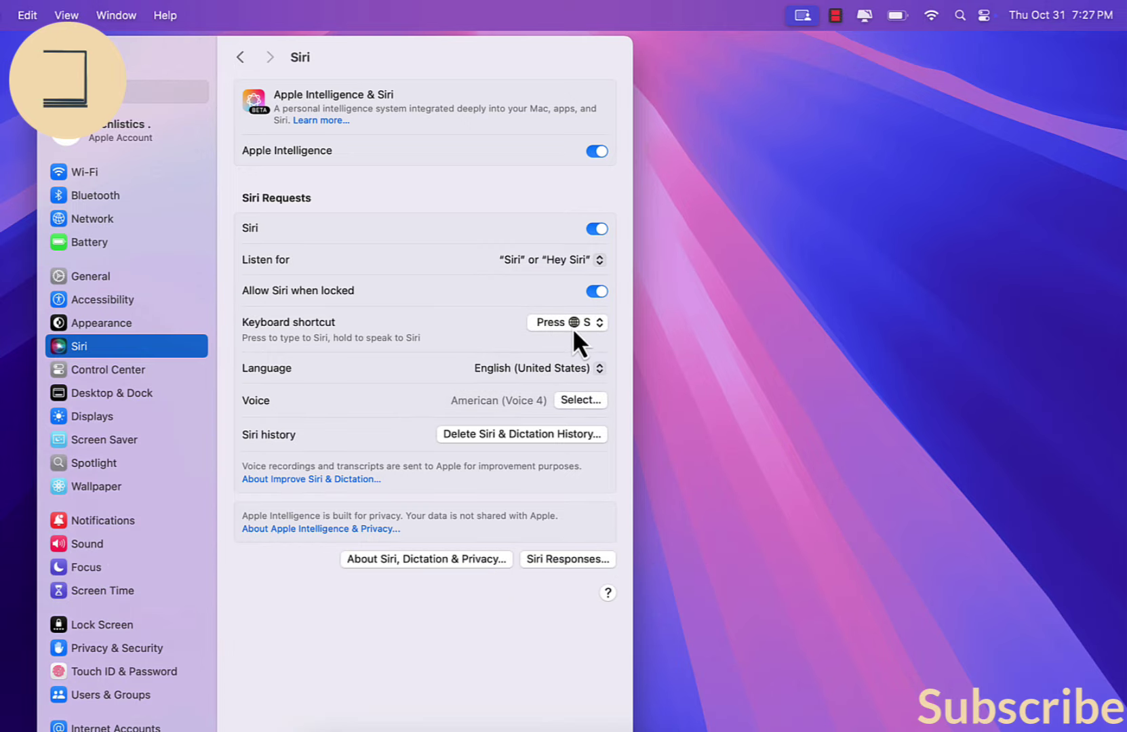
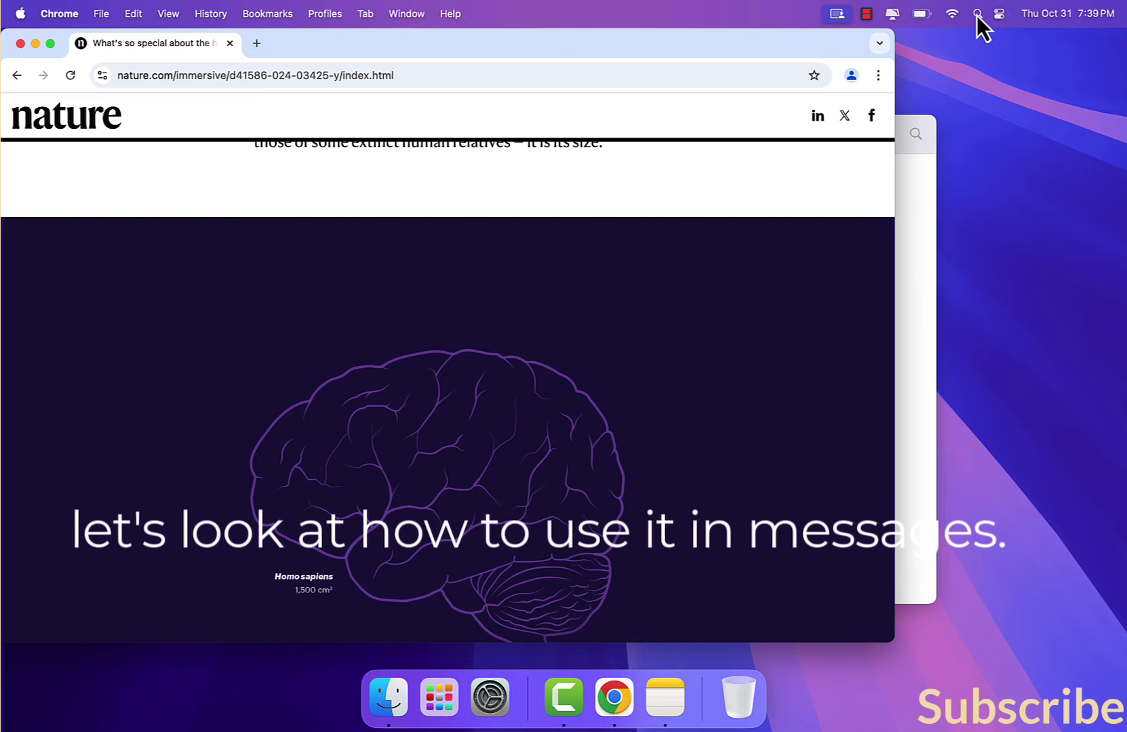
- Find and open Messages through Spotlight, and continue past its Apple Intelligence introduction
{"action": "left_click", "coordinate": [976, 13]}
{"action": "type", "text": "m"}
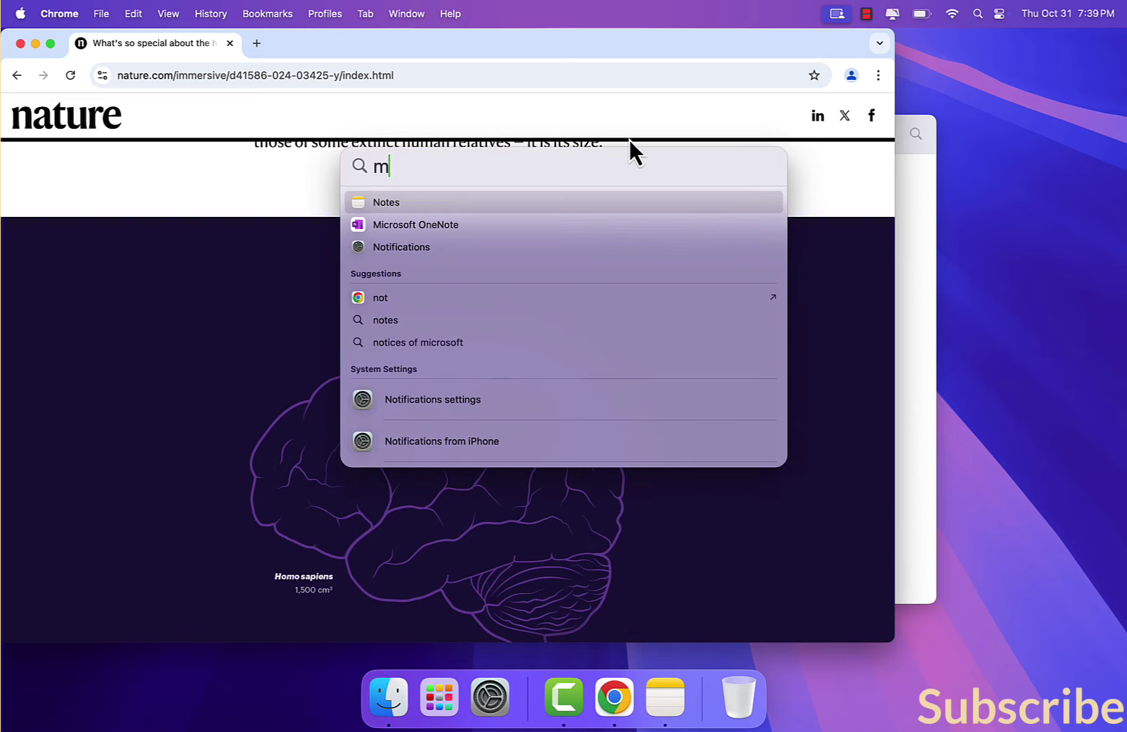
{"action": "key", "text": "Down"}
{"action": "key", "text": "Down"}
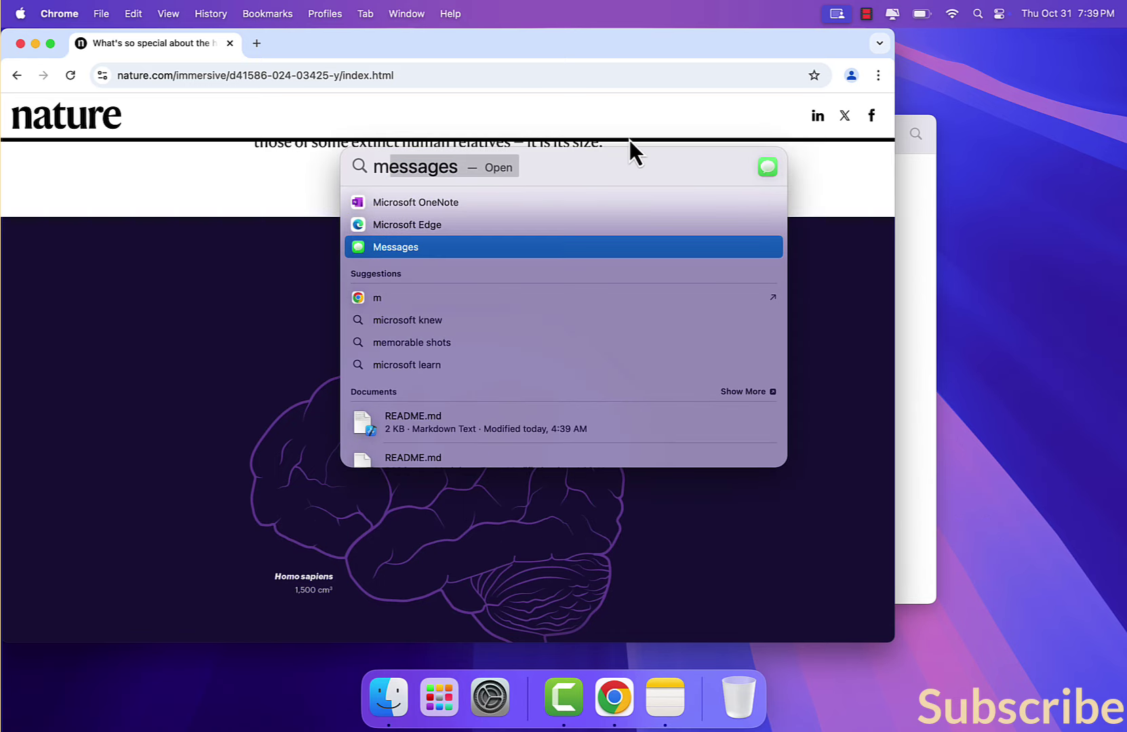
{"action": "key", "text": "Return"}
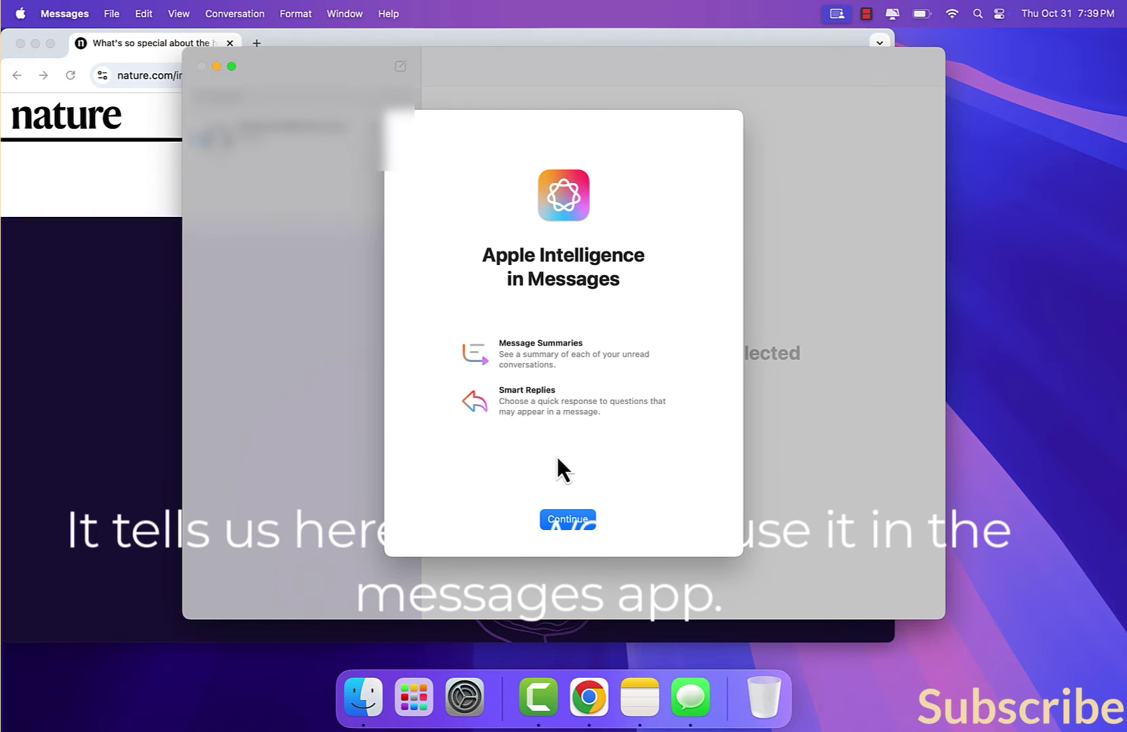
{"action": "left_click", "coordinate": [571, 529]}
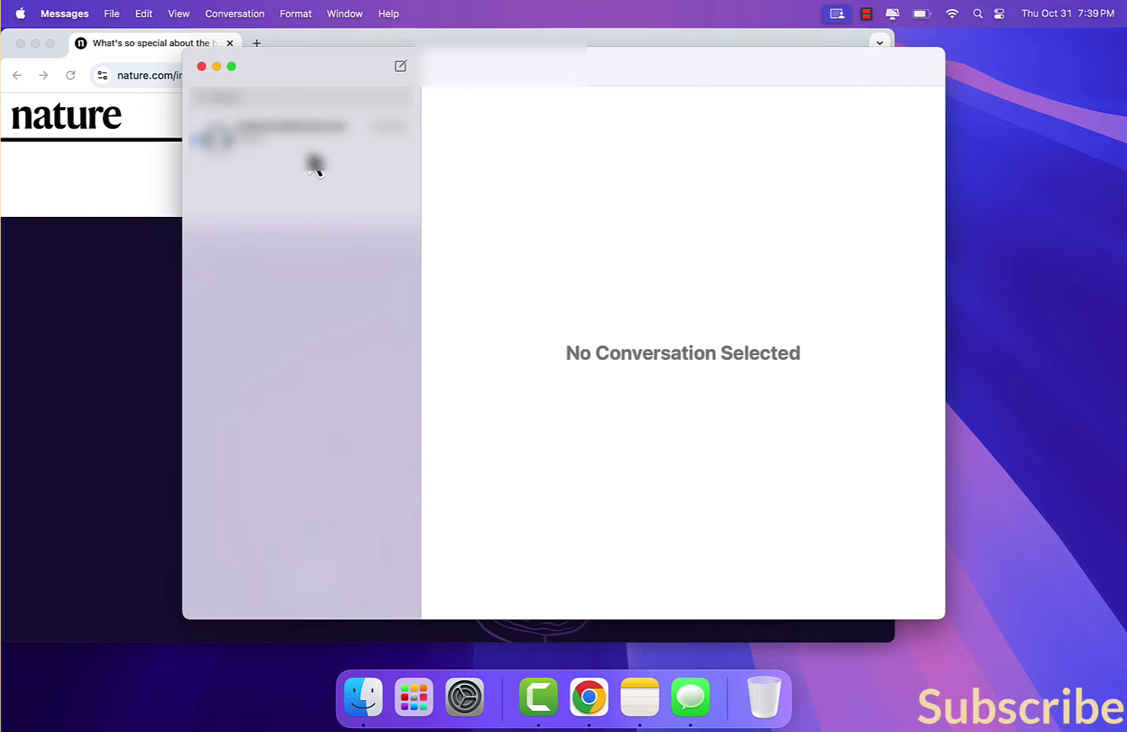
- Allow read receipts in the existing conversation and draft “I just saw a revealing article about the human brain in Nature. This is the summary of it.”
{"action": "left_click", "coordinate": [313, 162]}
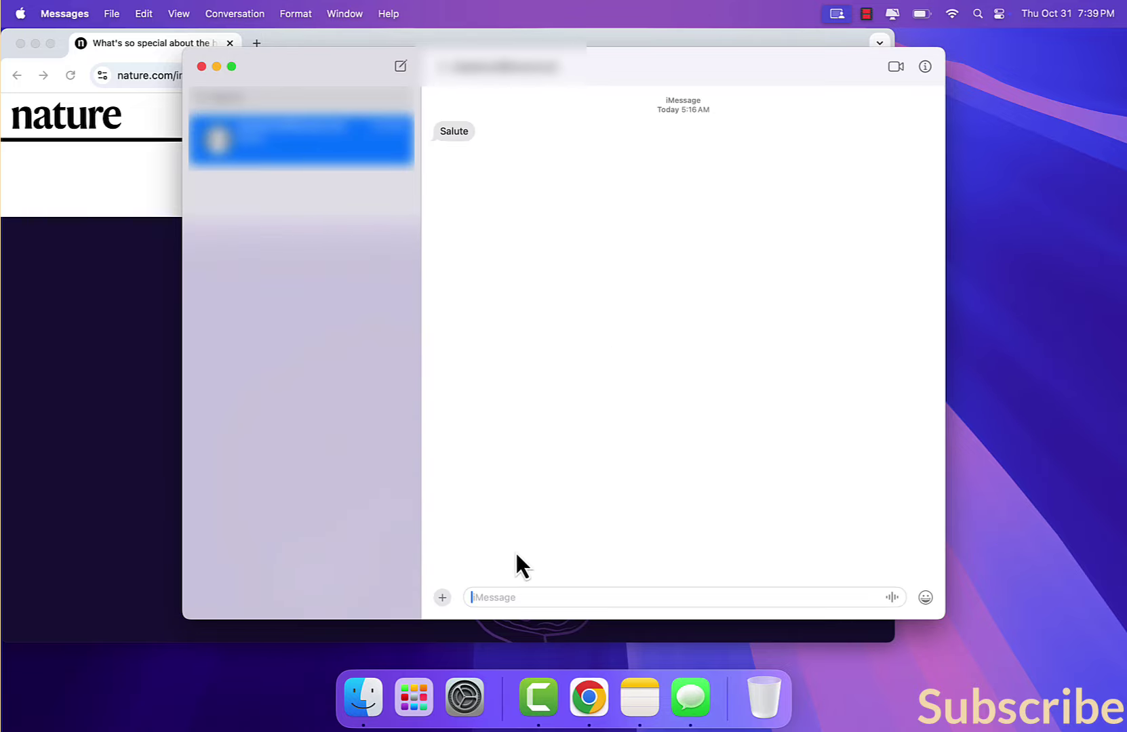
{"action": "left_click", "coordinate": [523, 583]}
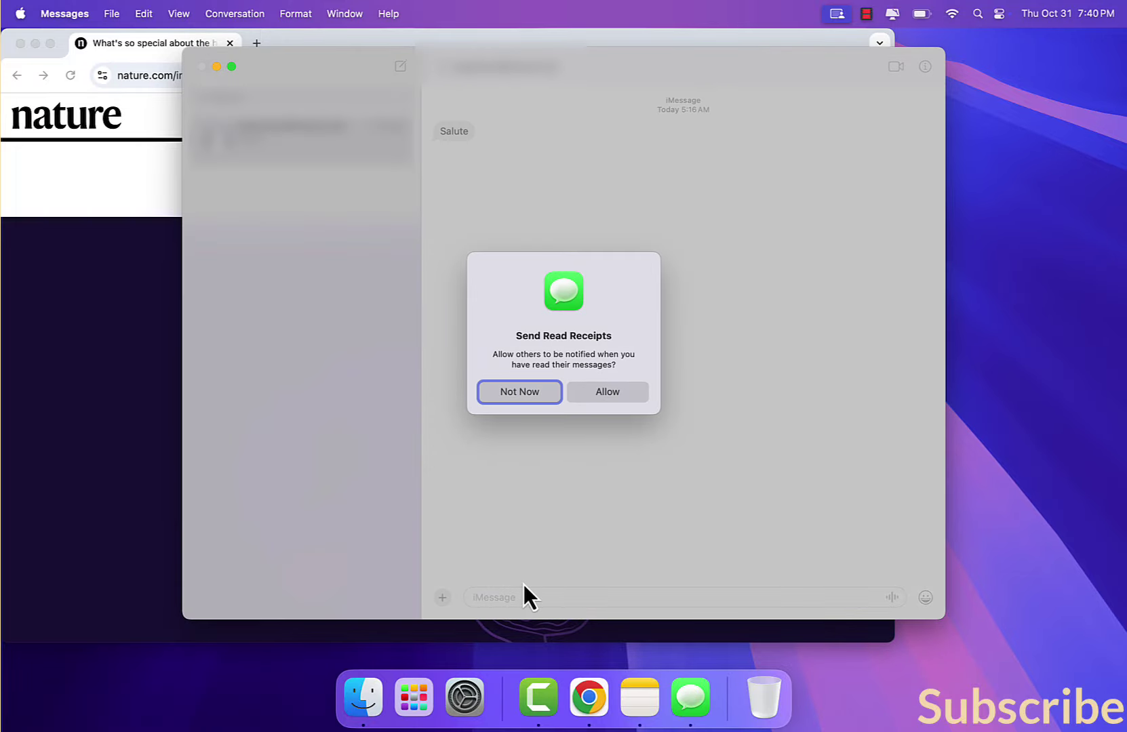
{"action": "left_click", "coordinate": [596, 399]}
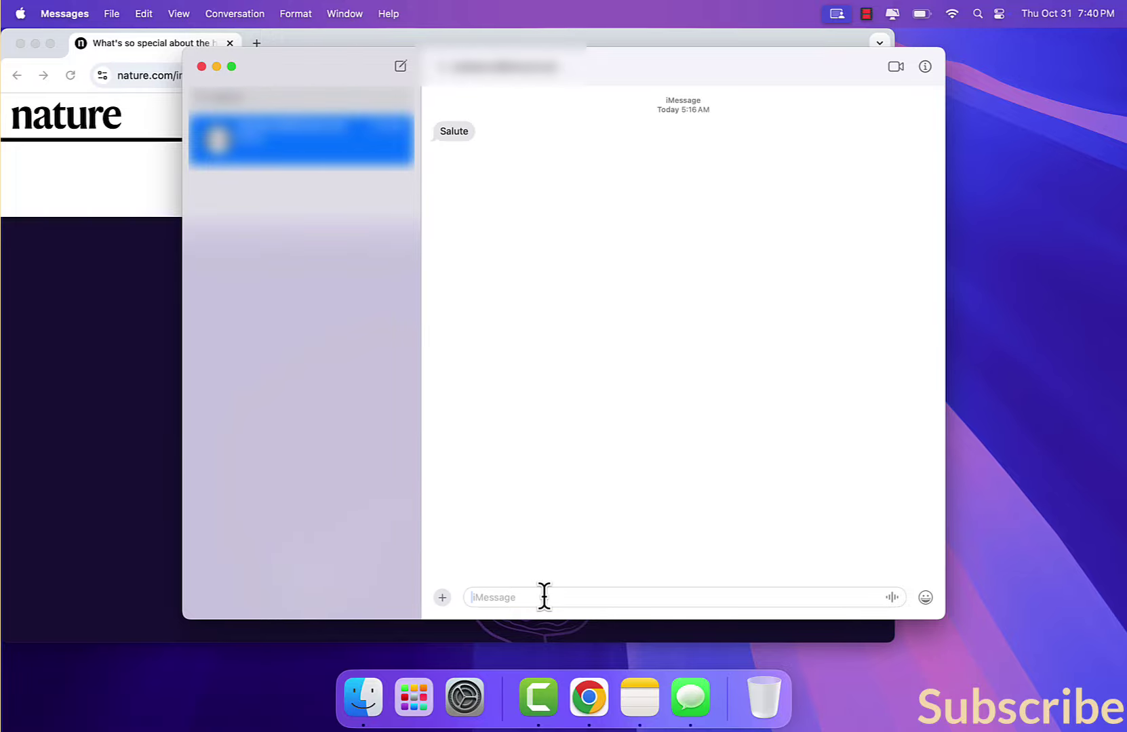
{"action": "type", "text": "I just saw a revealing article about the human brain in Nature. This is the summary of it."}
{"action": "key", "text": "alt+Return"}
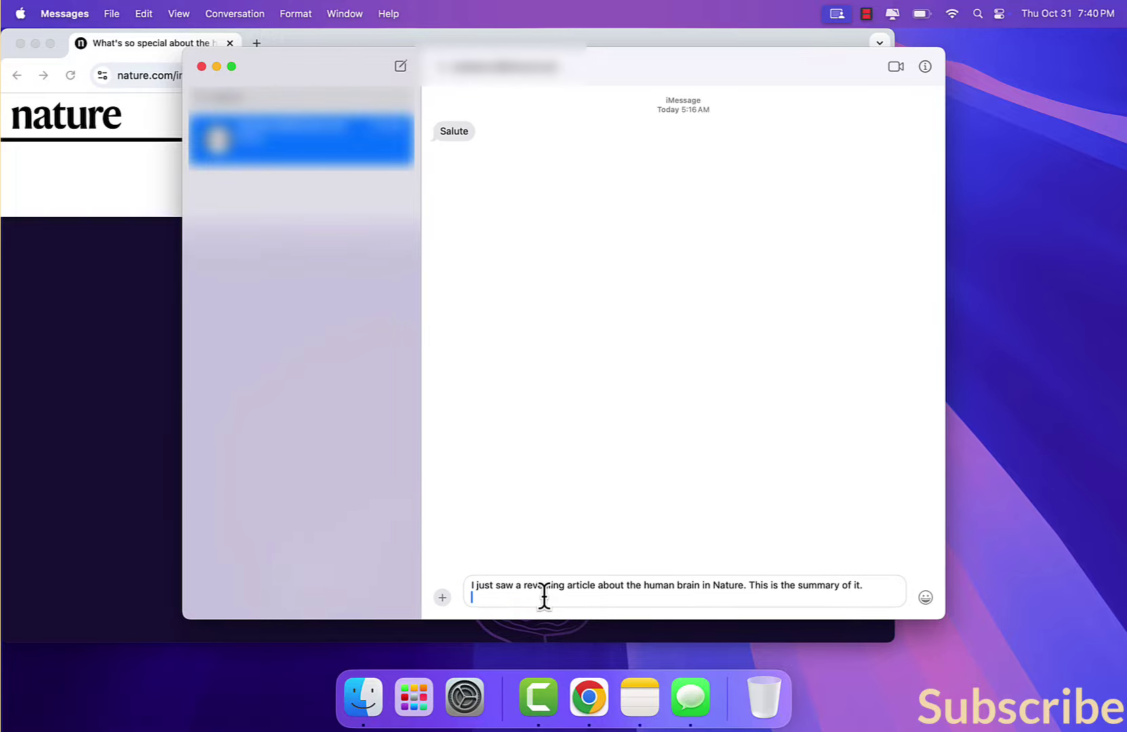
- Switch to the Nature article in Chrome, make it full screen, and proofread its entire text with Writing Tools
{"action": "left_click", "coordinate": [57, 157]}
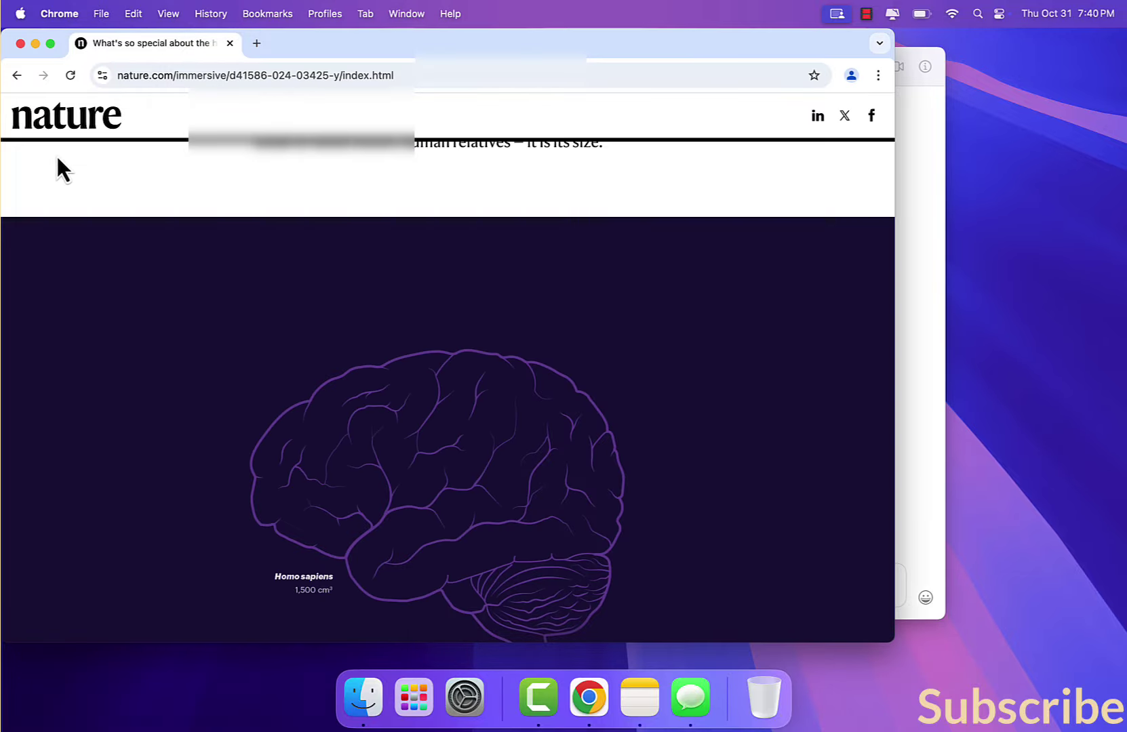
{"action": "left_click", "coordinate": [49, 44]}
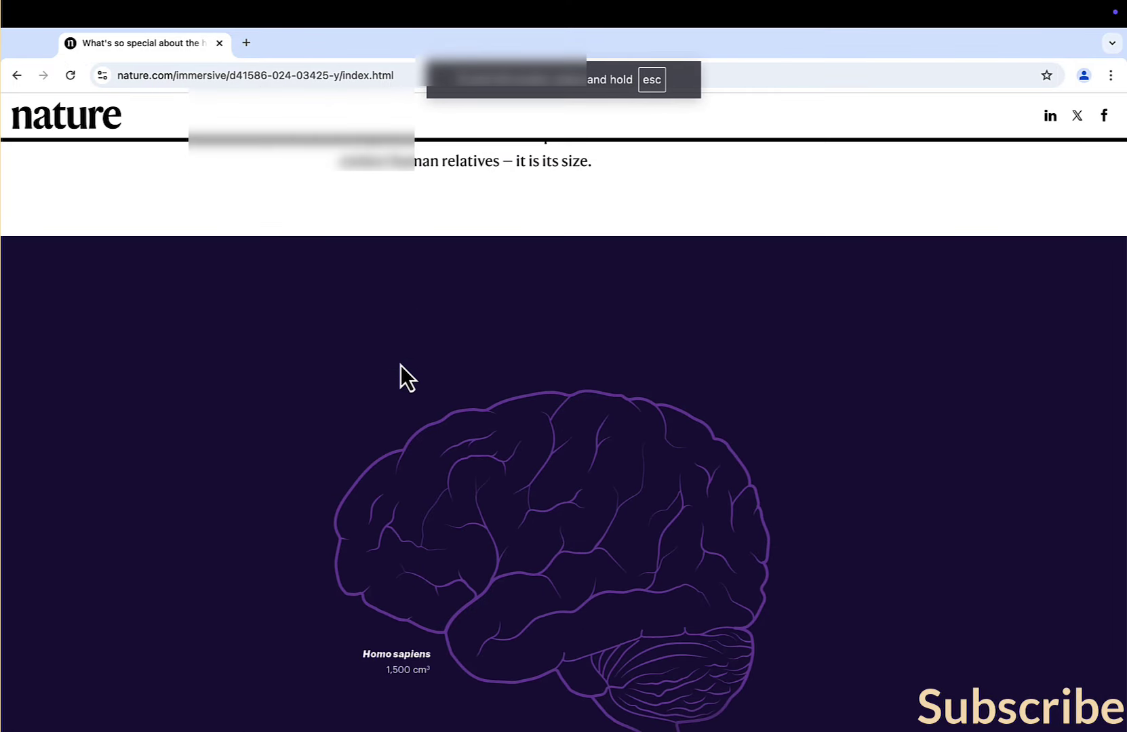
{"action": "scroll", "coordinate": [400, 365], "scroll_direction": "up", "scroll_amount": 20}
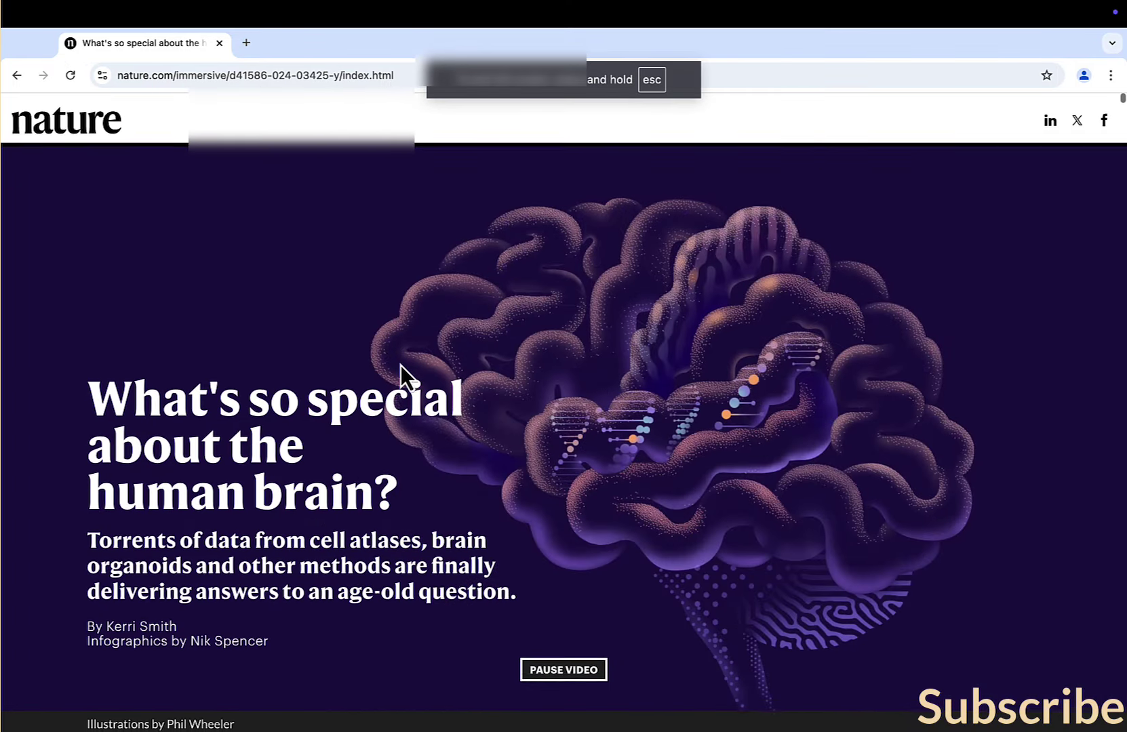
{"action": "key", "text": "super+a"}
{"action": "right_click", "coordinate": [242, 431]}
{"action": "mouse_move", "coordinate": [407, 620]}
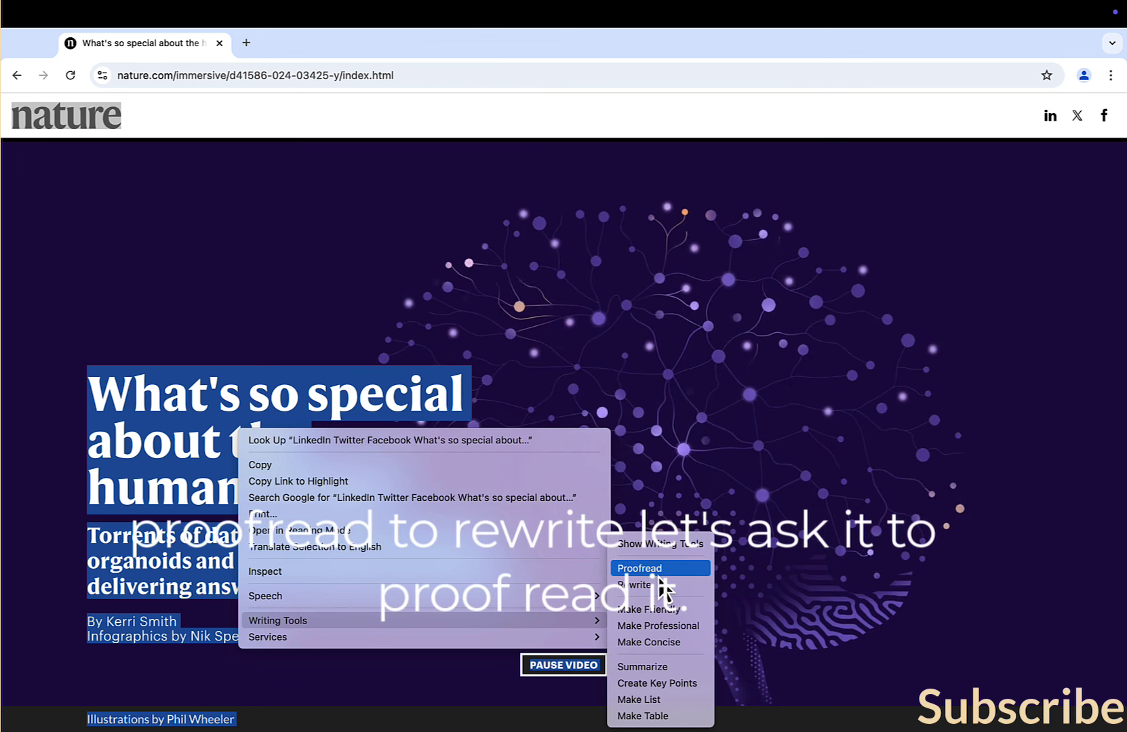
{"action": "left_click", "coordinate": [651, 572]}
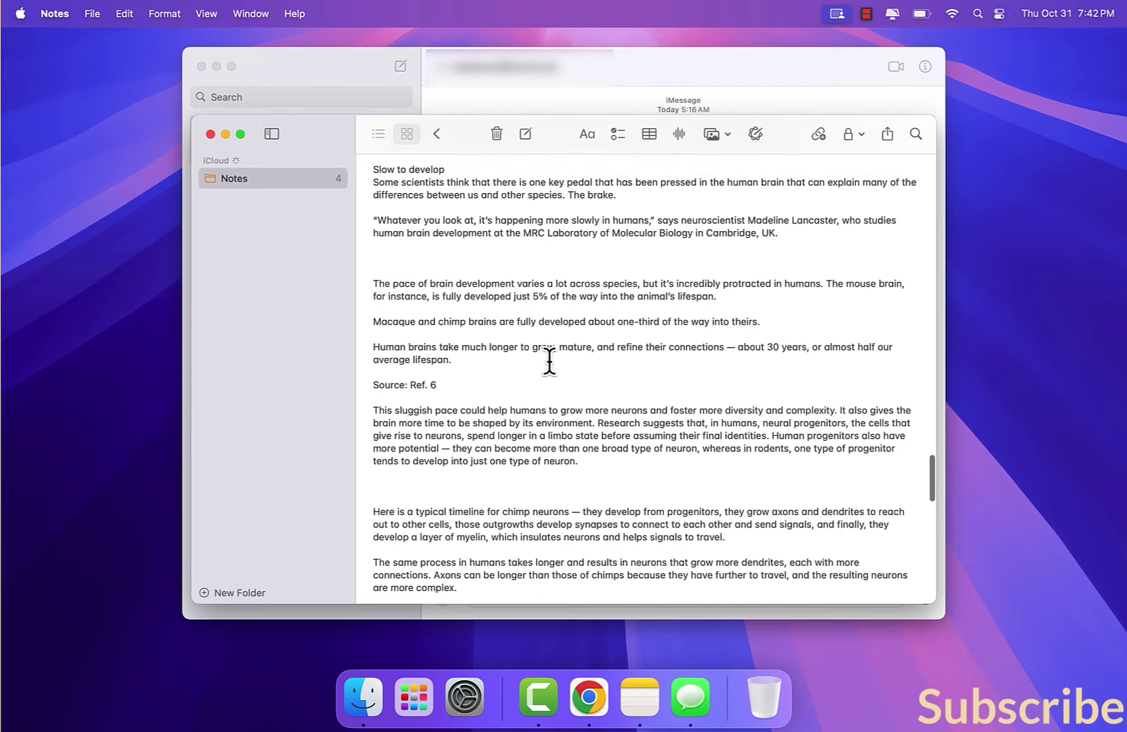
- Review the proofread article from its beginning in Notes, and minimise Notes to return to the article in Chrome
{"action": "scroll", "coordinate": [549, 359], "scroll_direction": "up", "scroll_amount": 10}
{"action": "scroll", "coordinate": [549, 359], "scroll_direction": "up", "scroll_amount": 15}
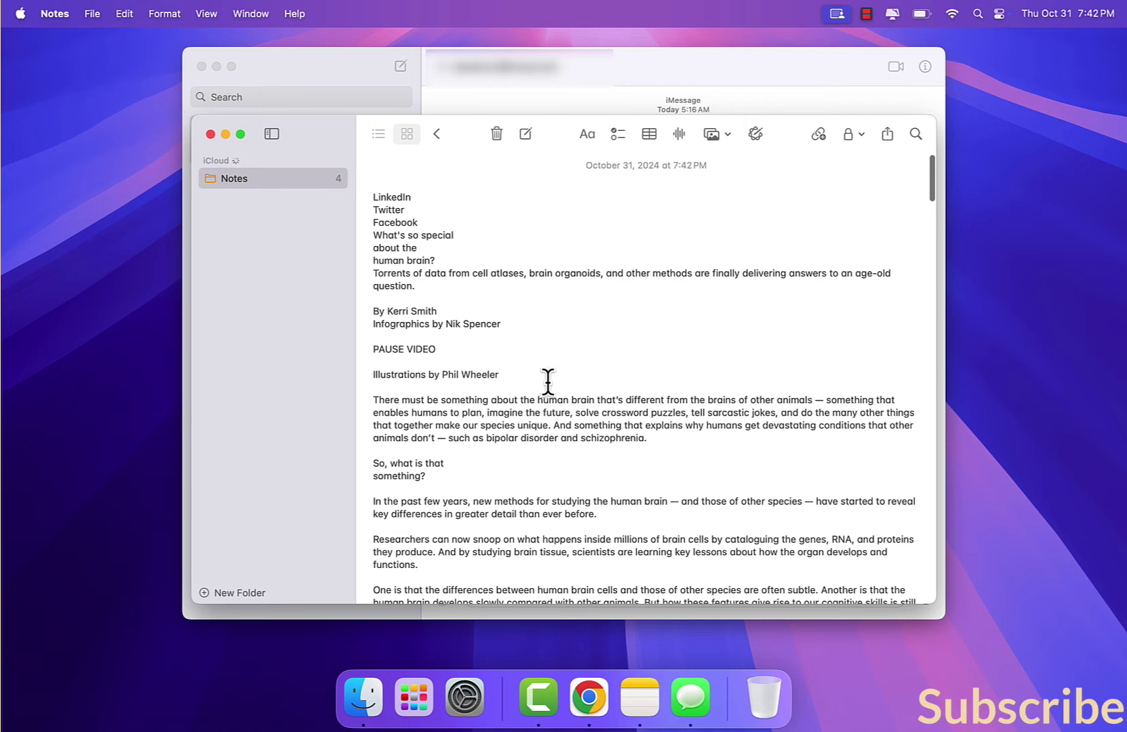
{"action": "left_click", "coordinate": [225, 134]}
{"action": "left_click", "coordinate": [568, 713]}
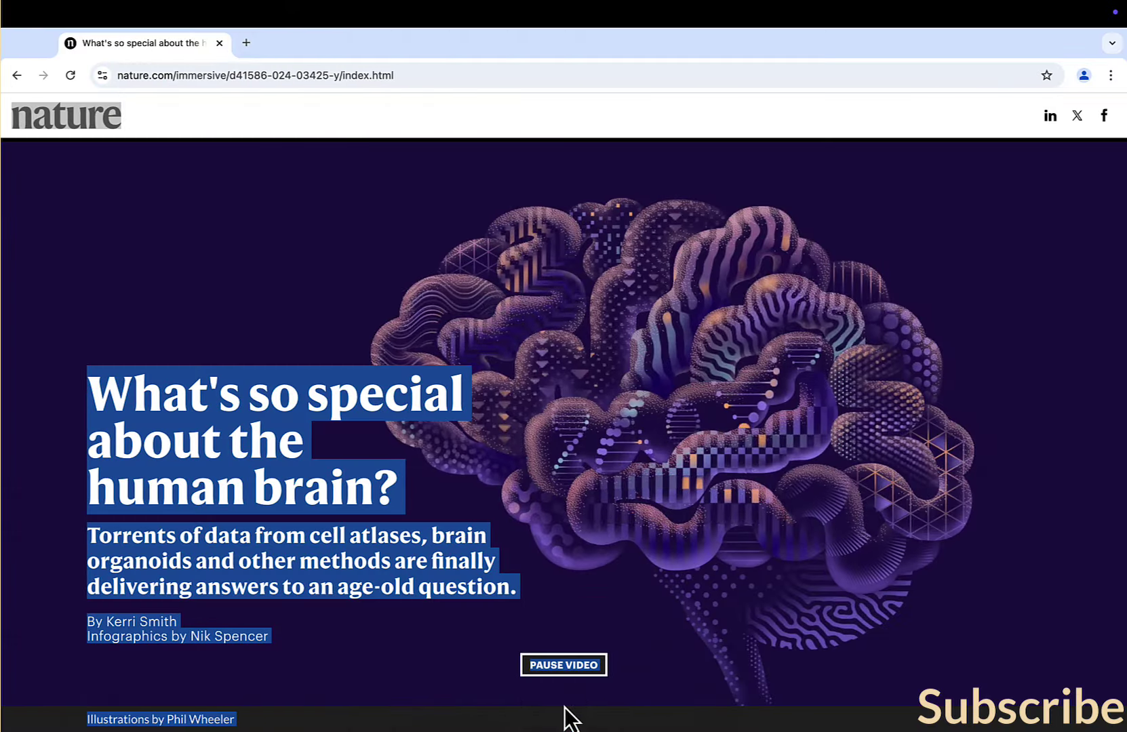
- Try to rewrite the selected article text with Writing Tools
{"action": "right_click", "coordinate": [345, 486]}
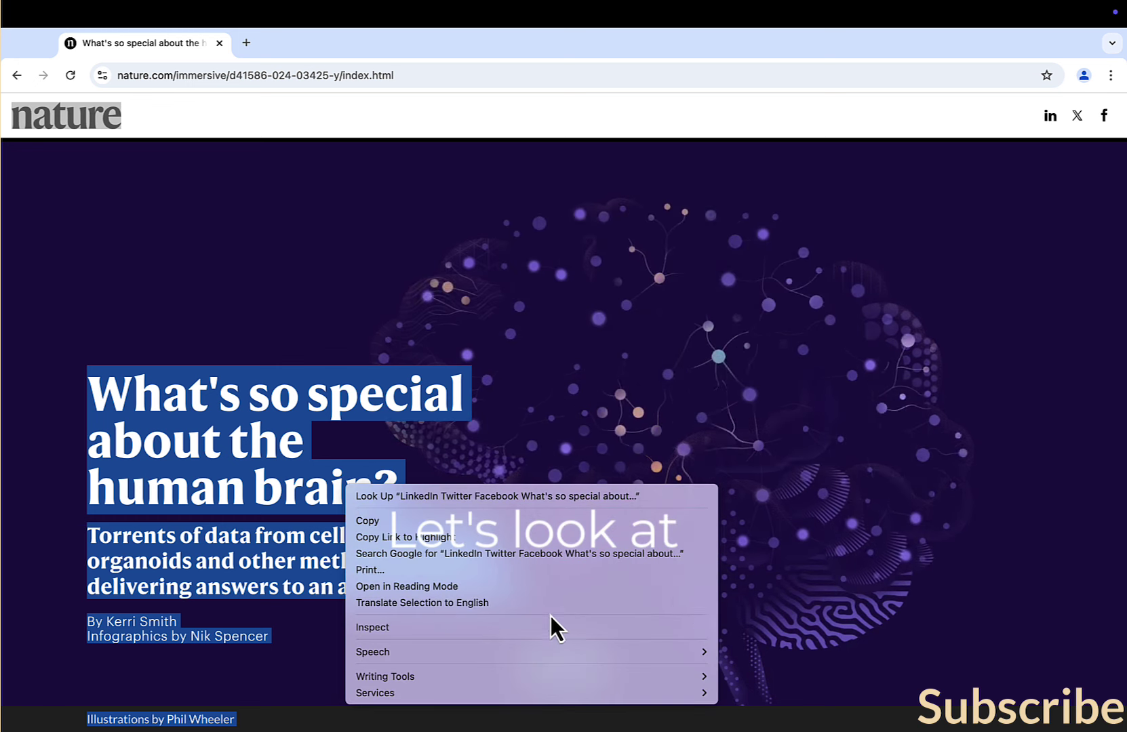
{"action": "mouse_move", "coordinate": [665, 675]}
{"action": "left_click", "coordinate": [741, 589]}
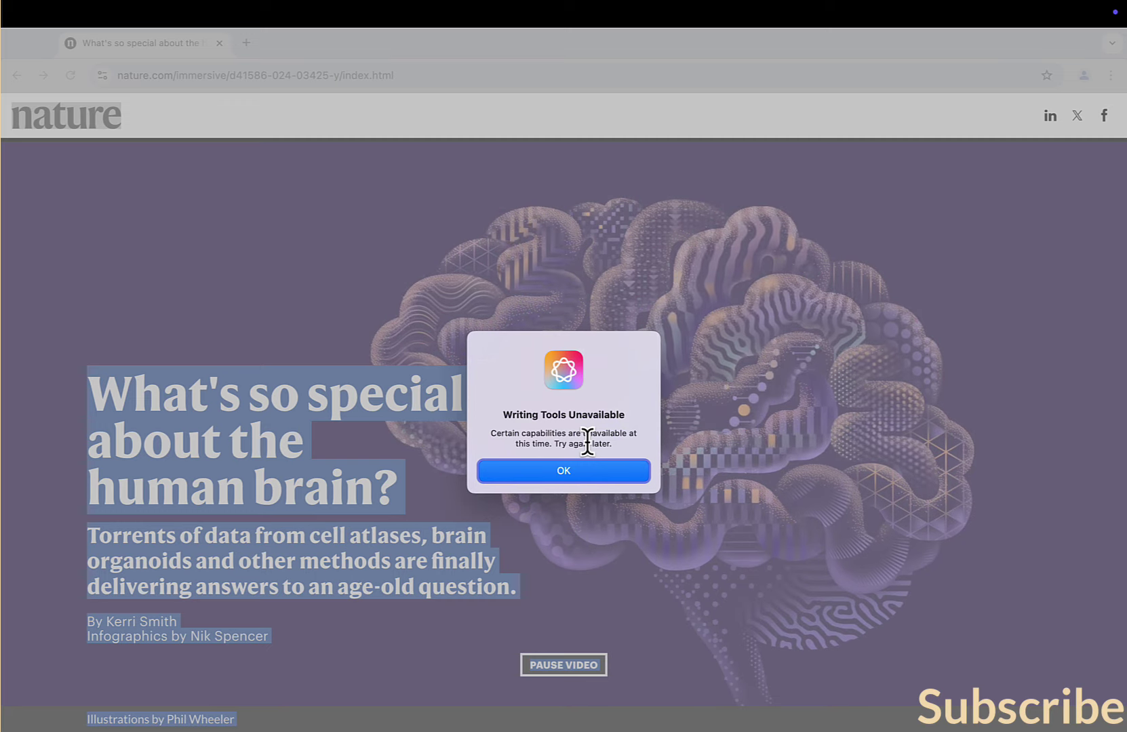
{"action": "left_click", "coordinate": [573, 475]}
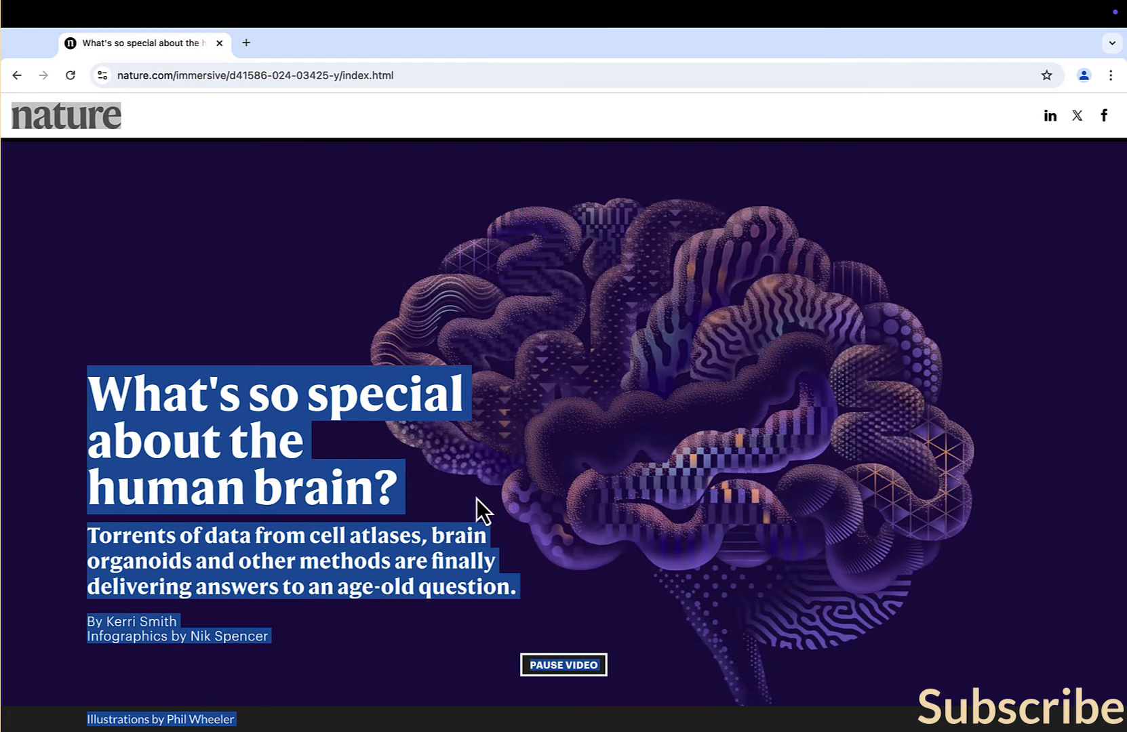
- Switch to Notes and delete the LinkedIn, Twitter and Facebook lines at the beginning of the article text
{"action": "scroll", "coordinate": [467, 511], "scroll_direction": "down", "scroll_amount": 1}
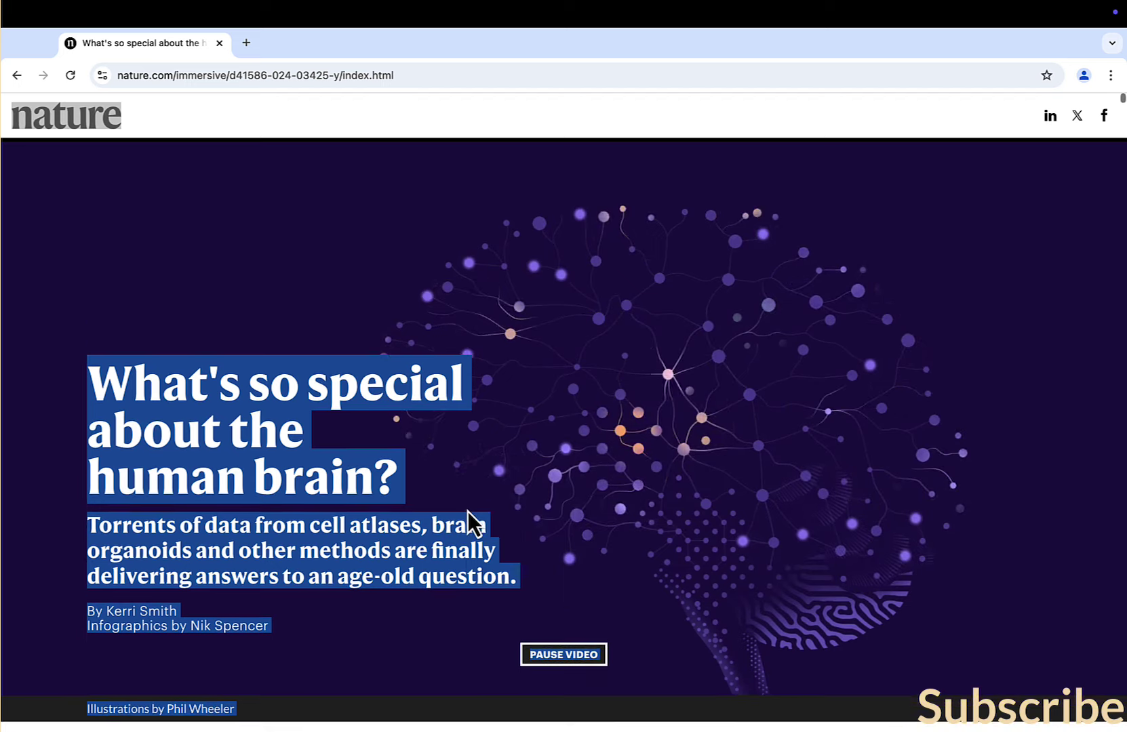
{"action": "scroll", "coordinate": [467, 511], "scroll_direction": "down", "scroll_amount": 3}
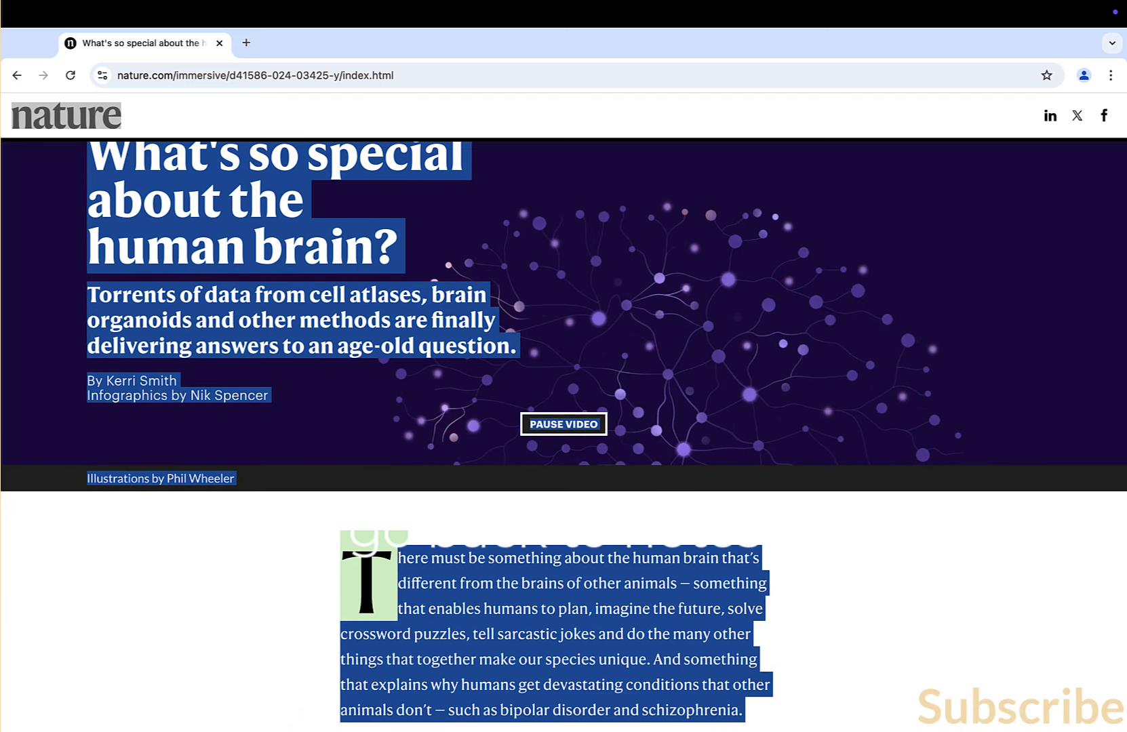
{"action": "left_click", "coordinate": [612, 705]}
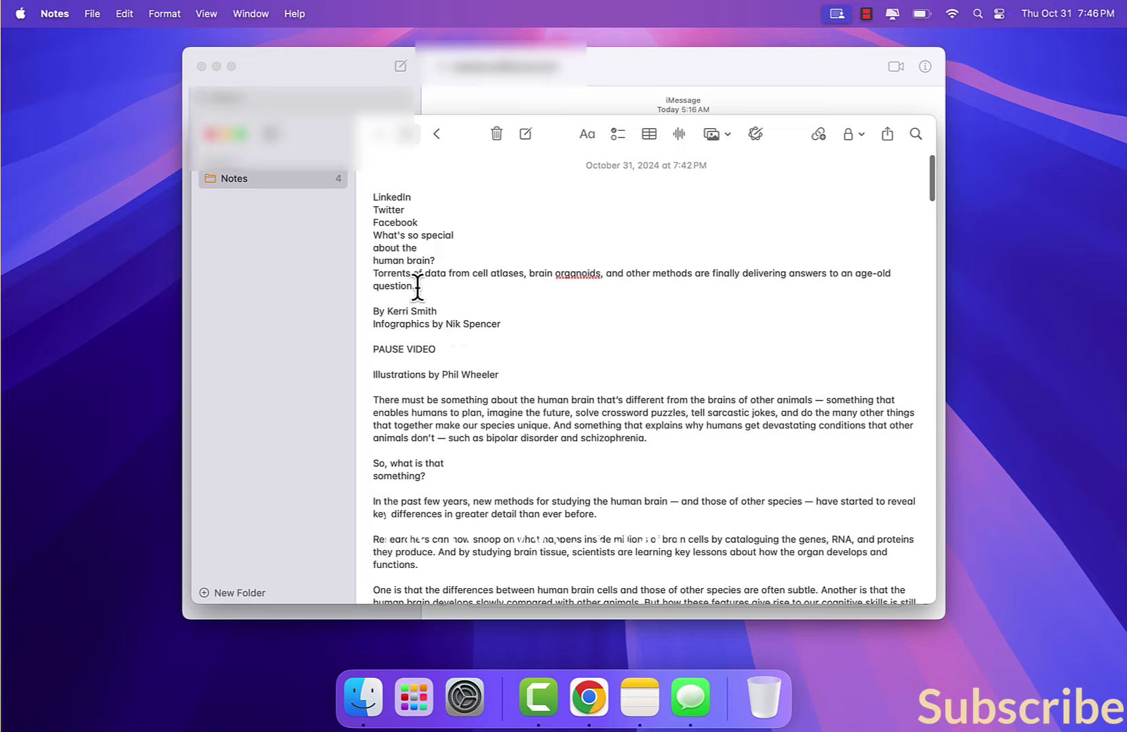
{"action": "left_click_drag", "start_coordinate": [417, 286], "coordinate": [367, 200]}
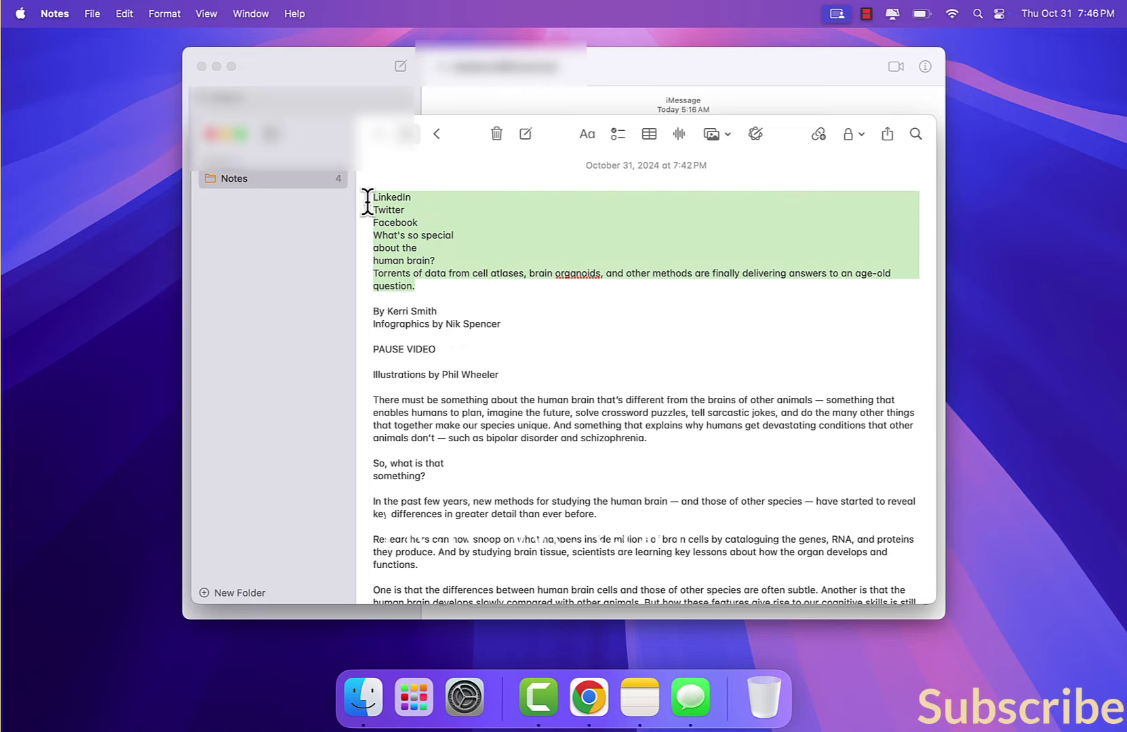
{"action": "left_click", "coordinate": [367, 201]}
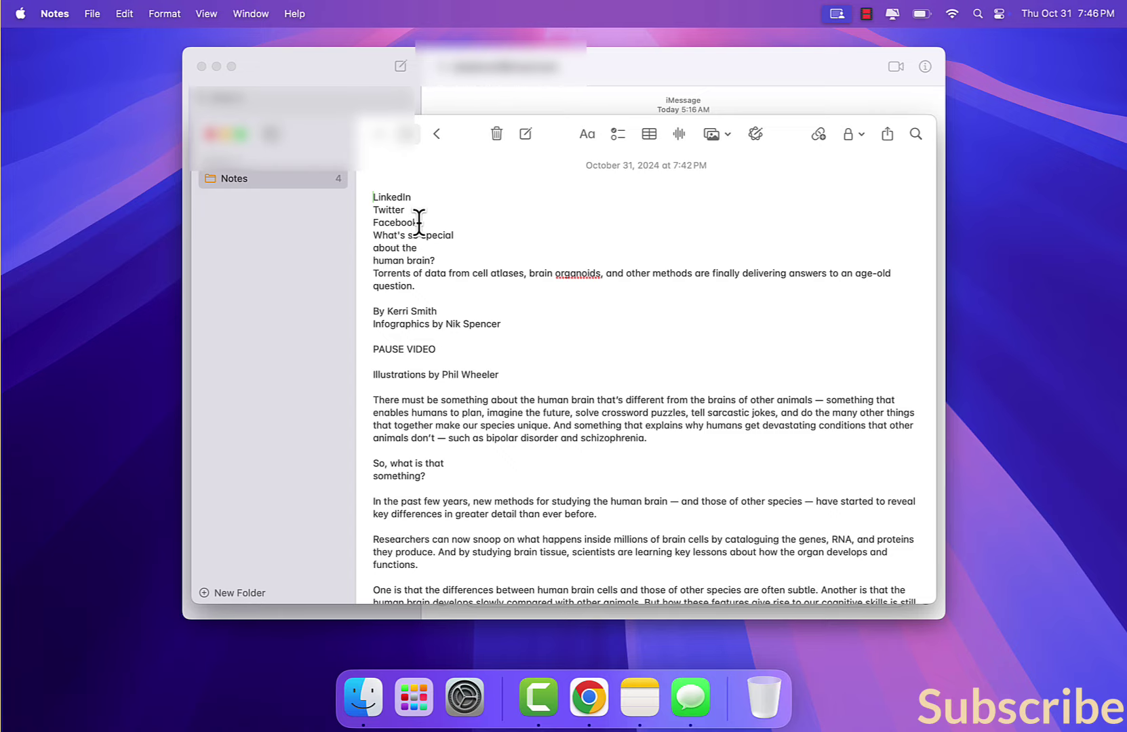
{"action": "left_click_drag", "start_coordinate": [418, 224], "coordinate": [372, 197]}
{"action": "key", "text": "BackSpace"}
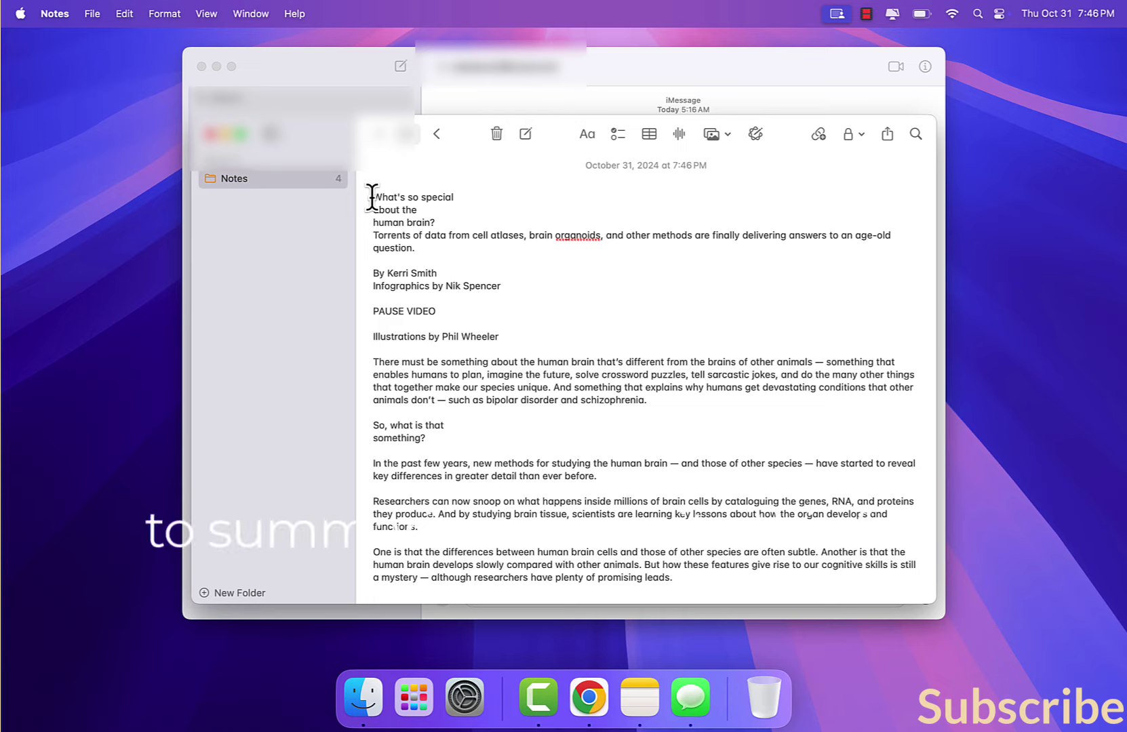
- Rewrite the note's entire article text with Writing Tools
{"action": "key", "text": "super+a"}
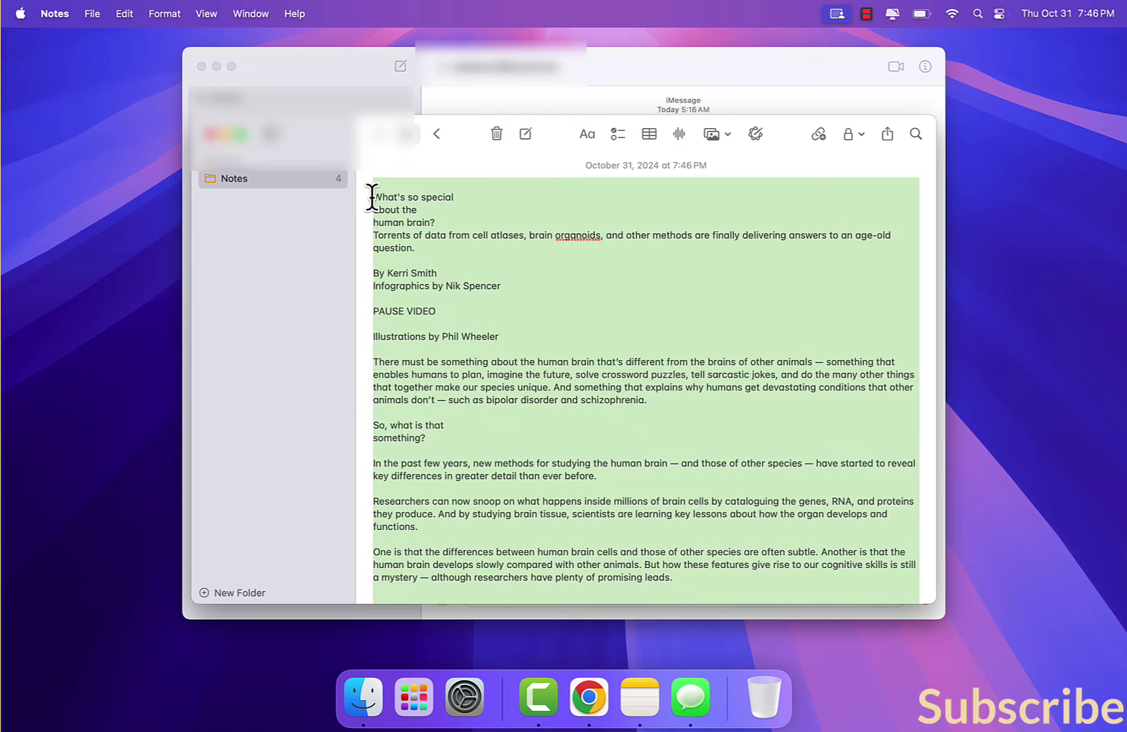
{"action": "right_click", "coordinate": [543, 300]}
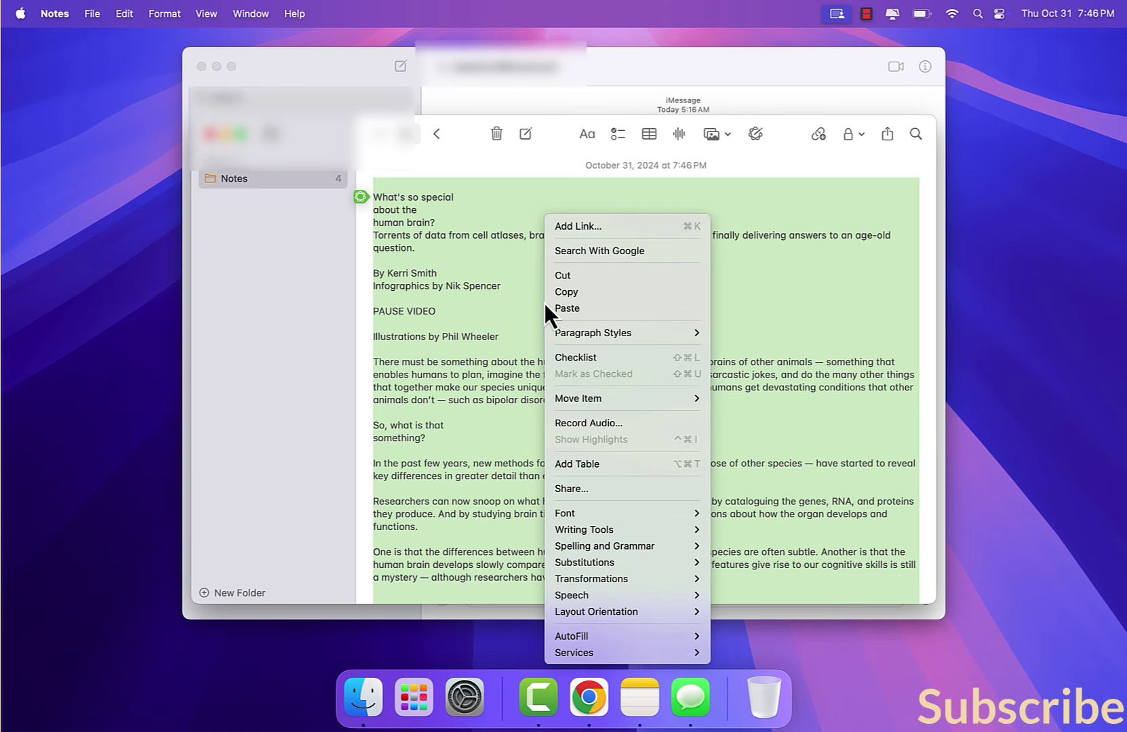
{"action": "left_click", "coordinate": [363, 200]}
{"action": "left_click", "coordinate": [363, 200]}
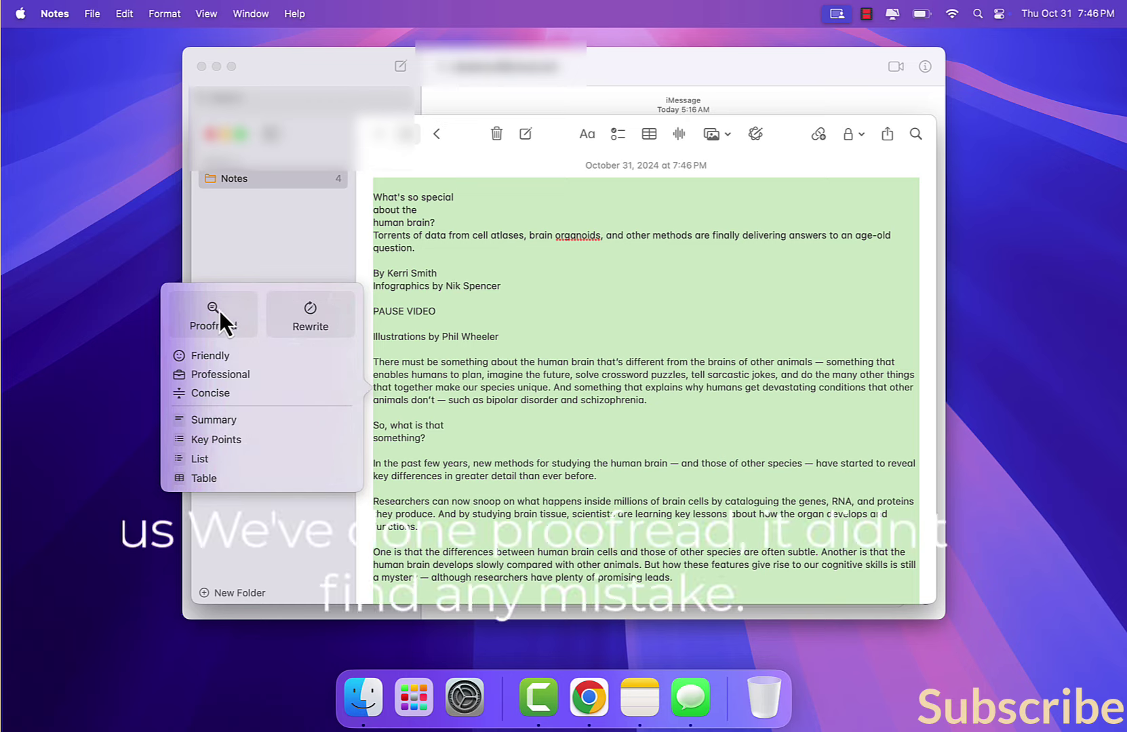
{"action": "left_click", "coordinate": [315, 317]}
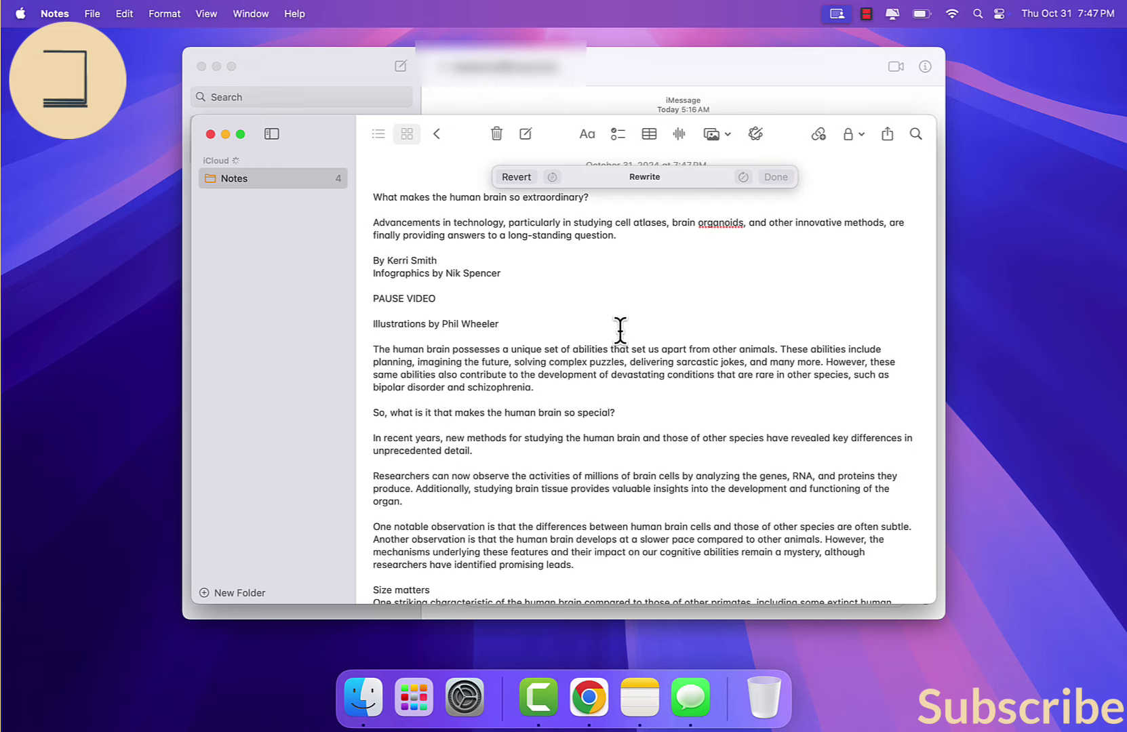
- Look through the rewritten article in Notes and undo the rewrite
{"action": "scroll", "coordinate": [620, 330], "scroll_direction": "down", "scroll_amount": 15}
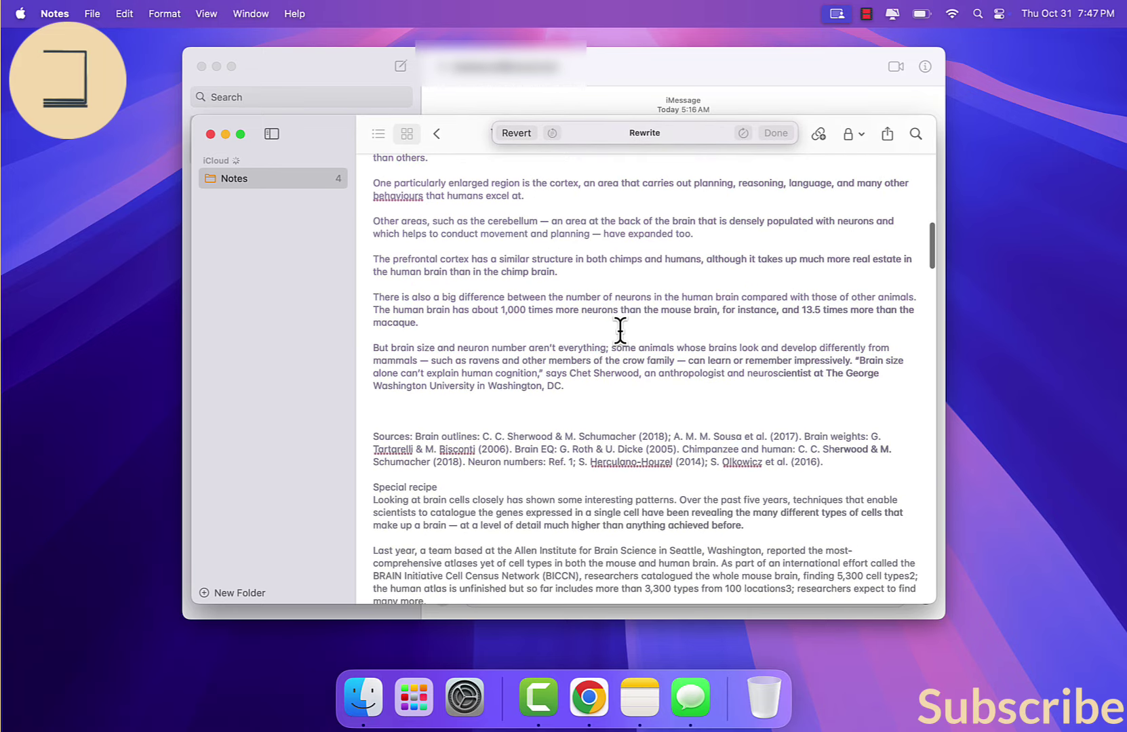
{"action": "scroll", "coordinate": [619, 330], "scroll_direction": "up", "scroll_amount": 15}
{"action": "key", "text": "super+z"}
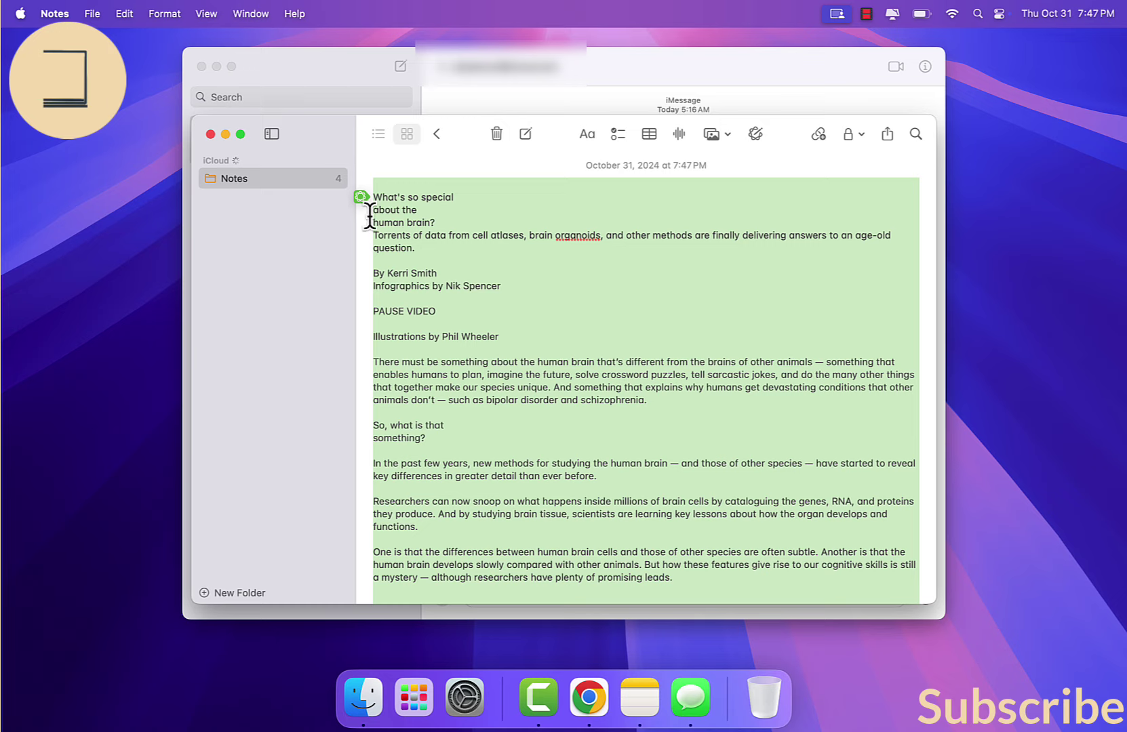
- Try to convert the note's entire article text into a table with Writing Tools
{"action": "left_click", "coordinate": [361, 198]}
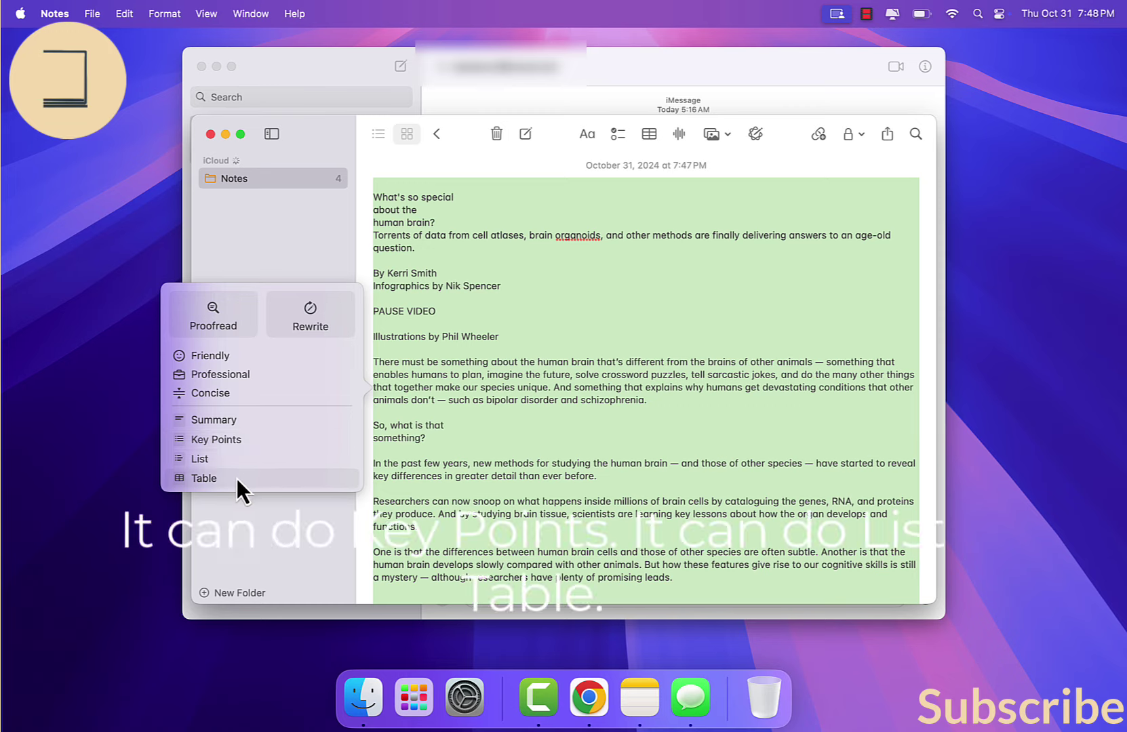
{"action": "left_click", "coordinate": [748, 136]}
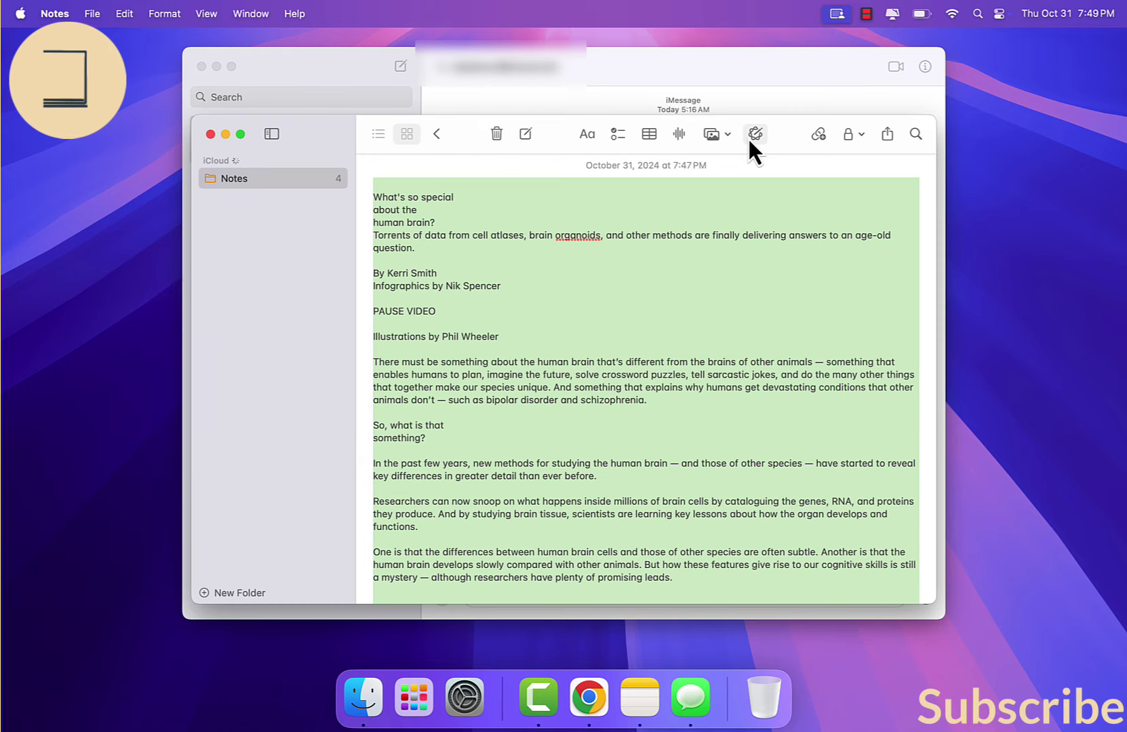
{"action": "left_click", "coordinate": [749, 136]}
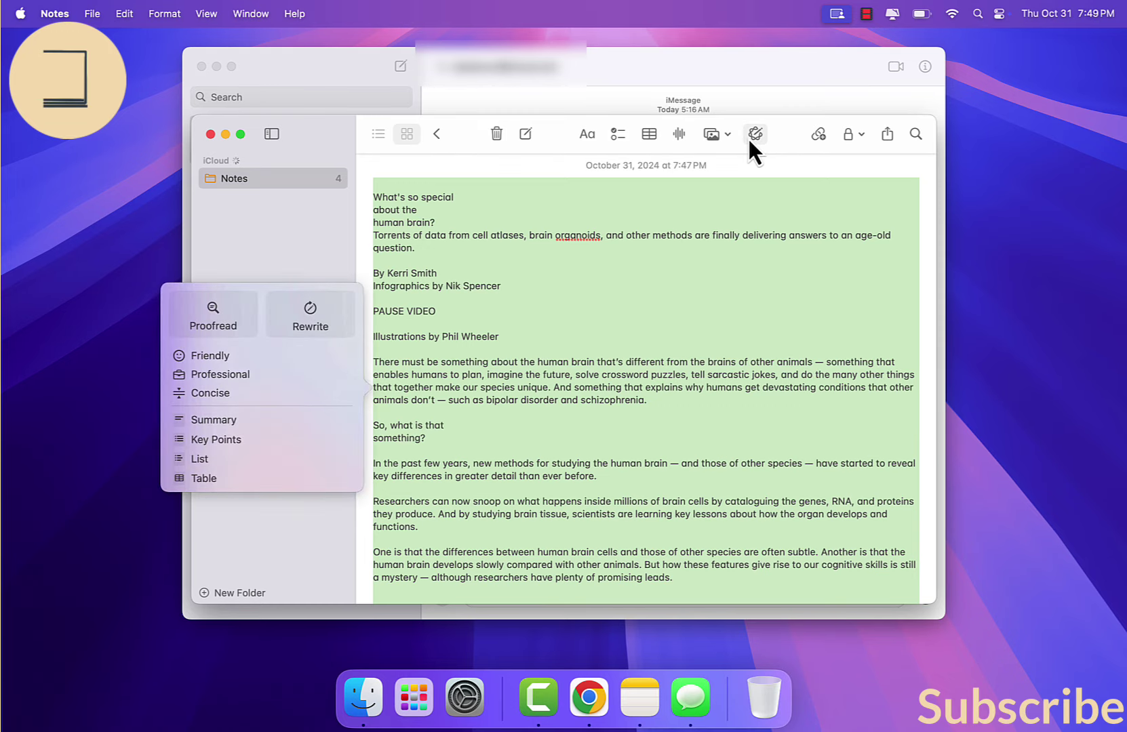
{"action": "left_click", "coordinate": [239, 477]}
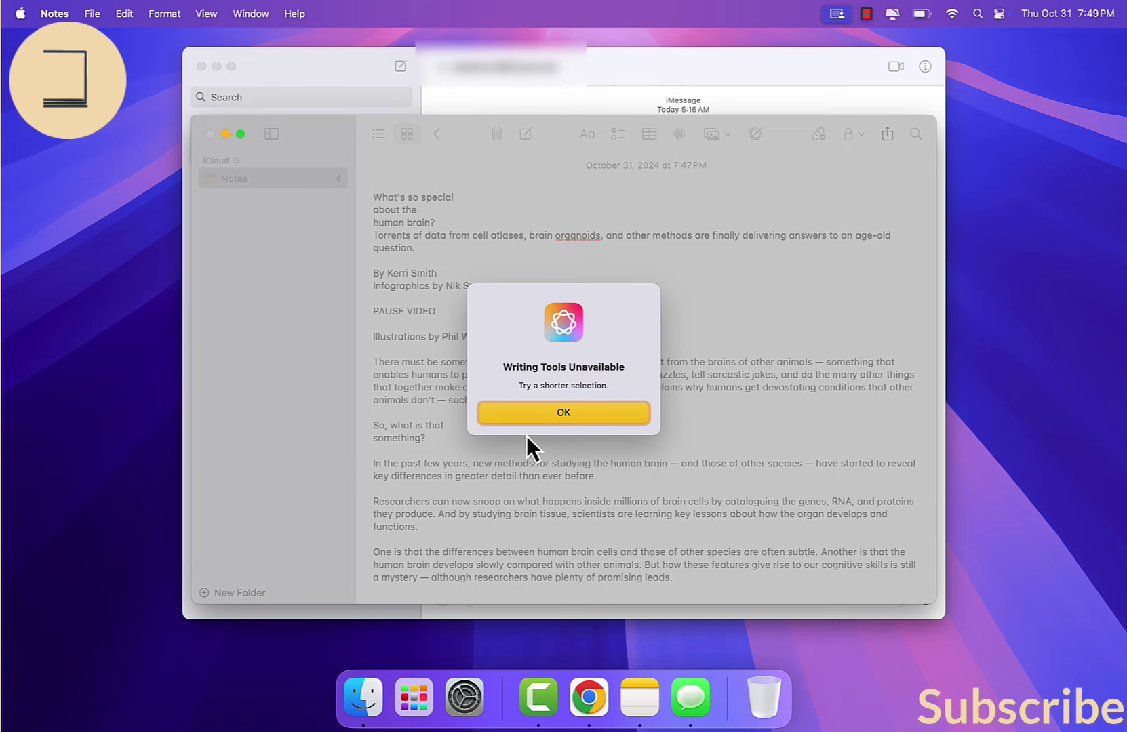